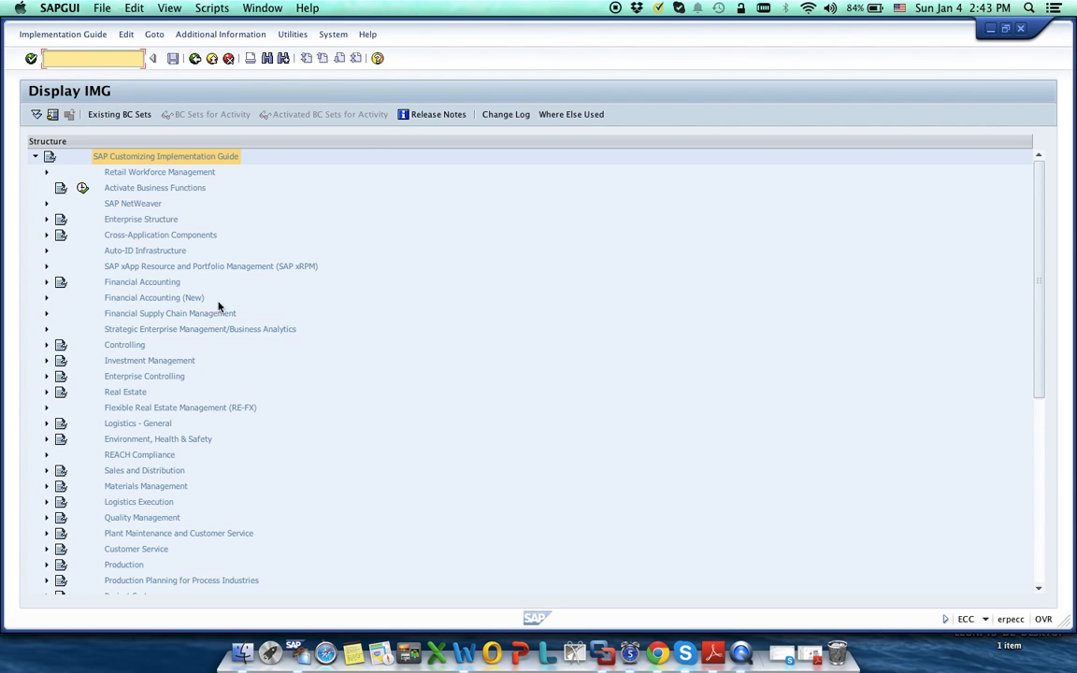
Expand Sales and Distribution in the implementation guide and look over its configuration areas, starting with Master Data.
left_click(411, 395)
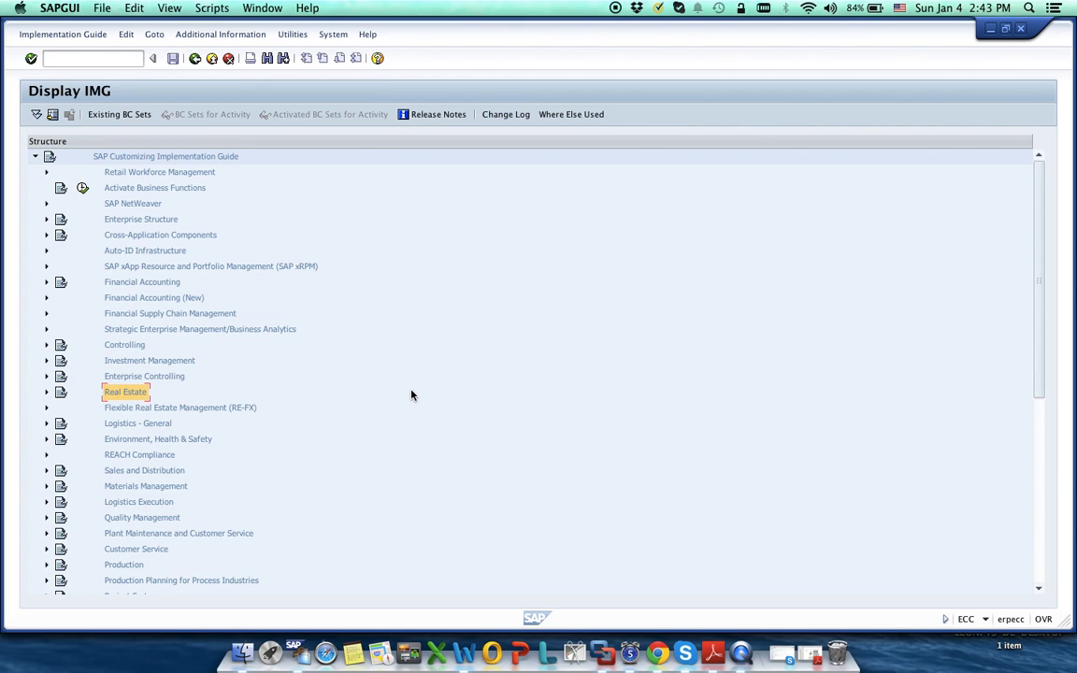
scroll(412, 395, "down", 2)
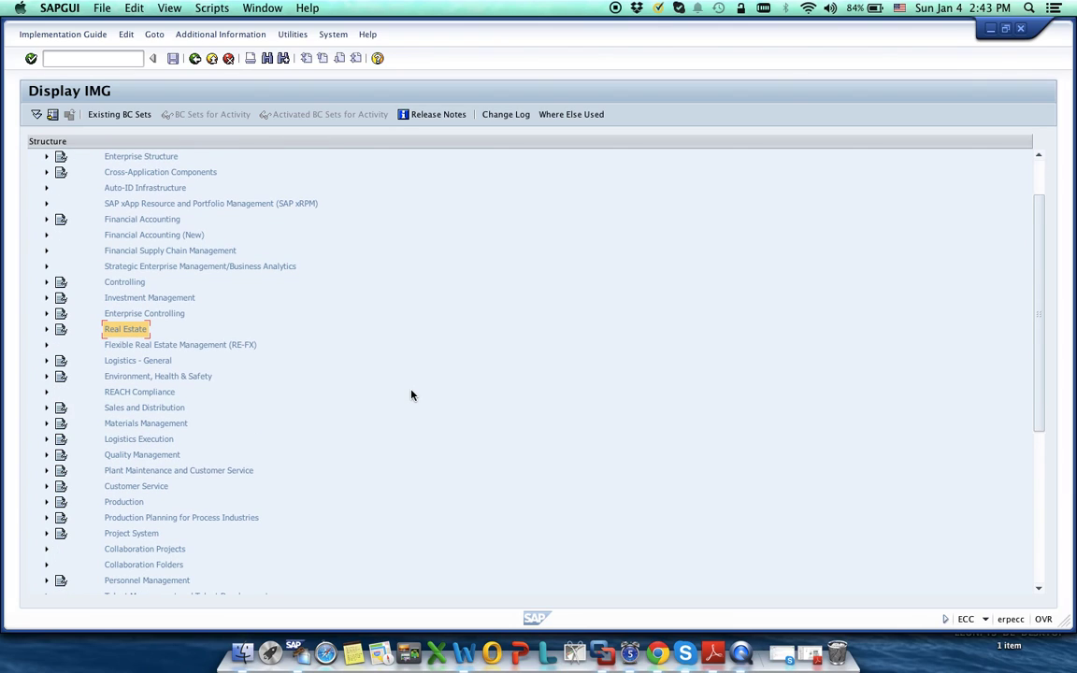
left_click(114, 408)
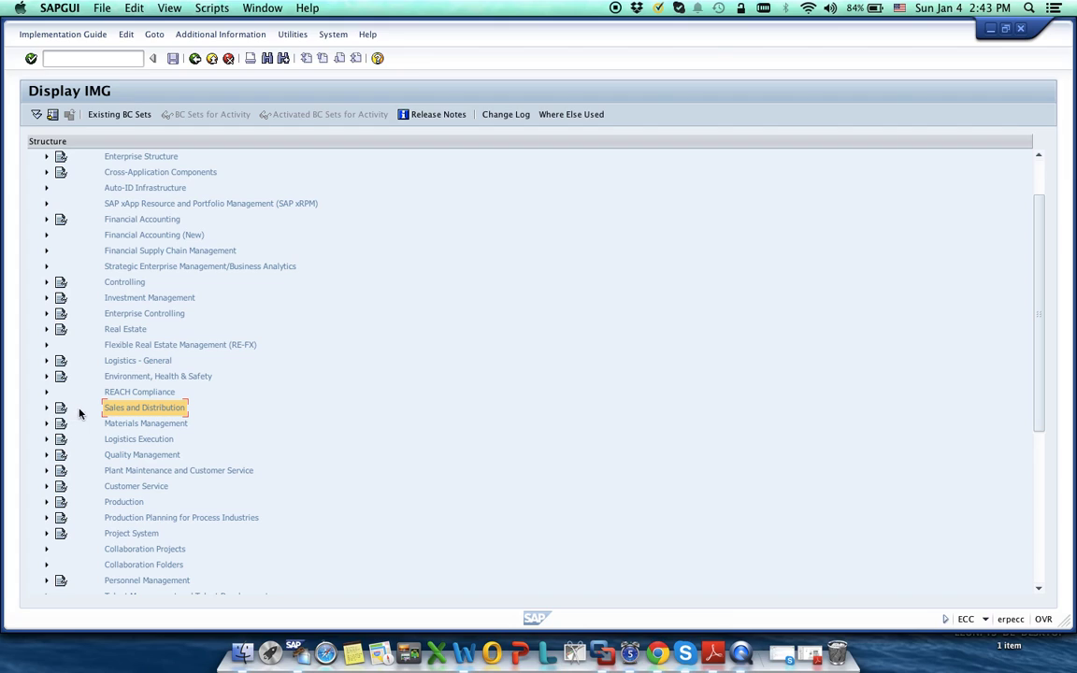
left_click(46, 408)
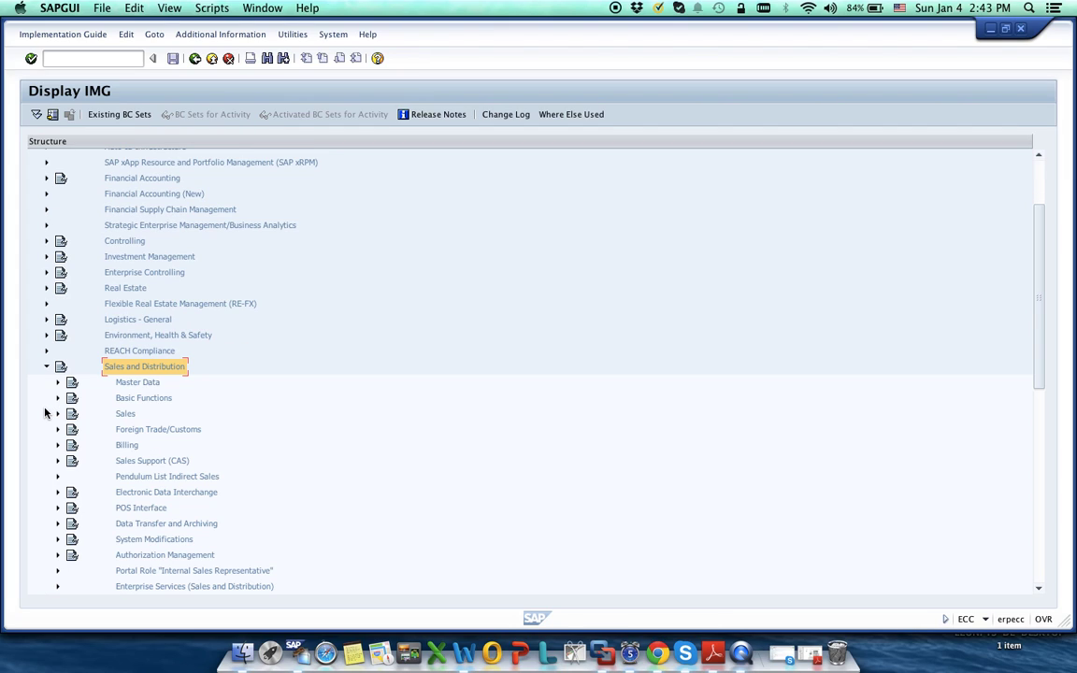
left_click(150, 384)
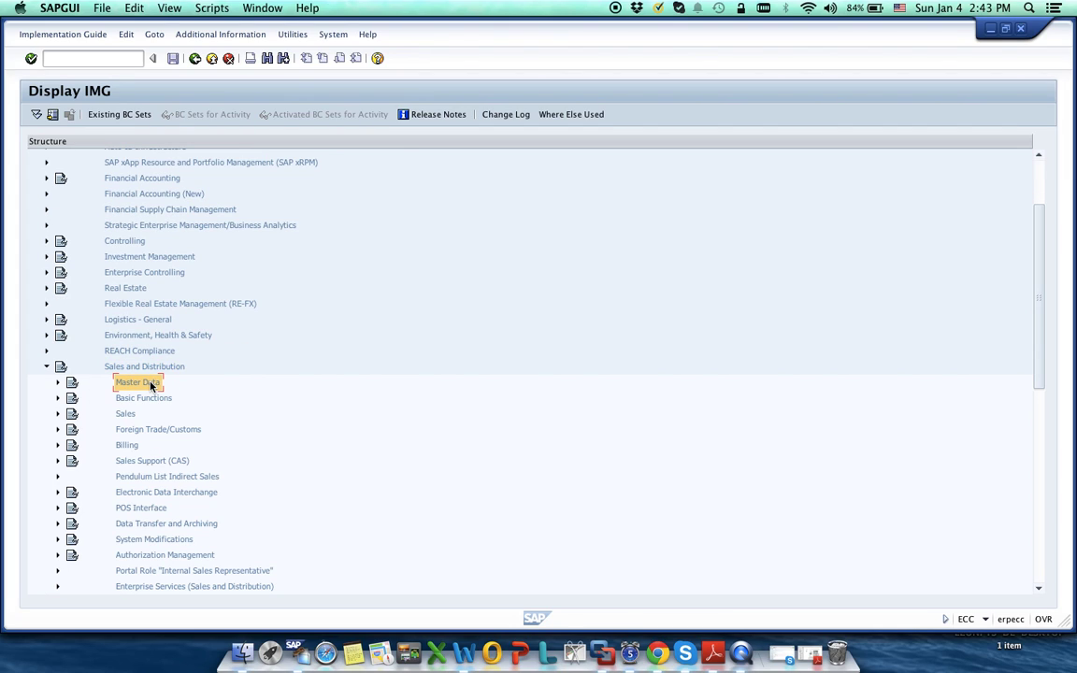
scroll(150, 385, "down", 5)
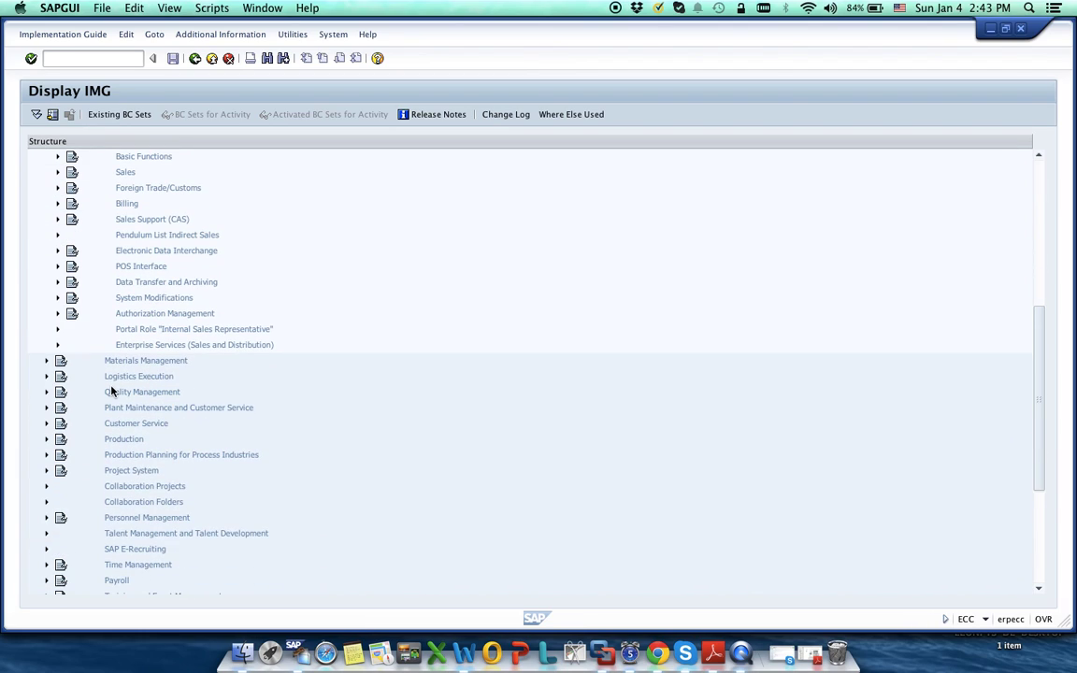
Expand Production and its Basic Data node in the implementation guide and look through Bill of Material, Work Center, Execution Steps and Routing.
left_click(123, 363)
left_click(47, 440)
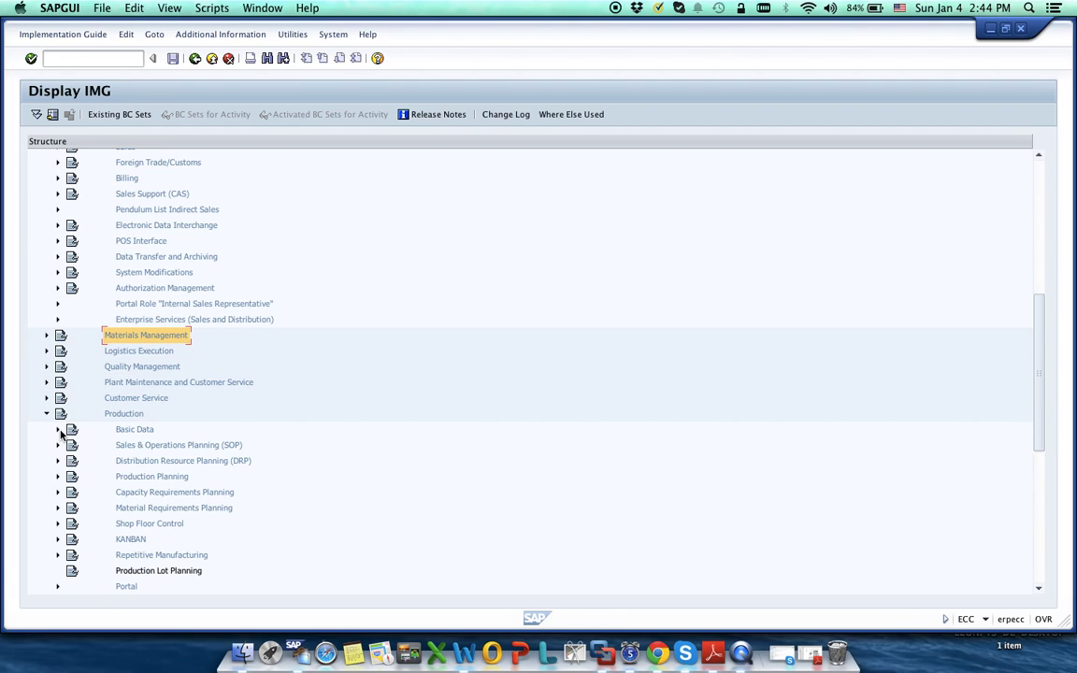
left_click(57, 430)
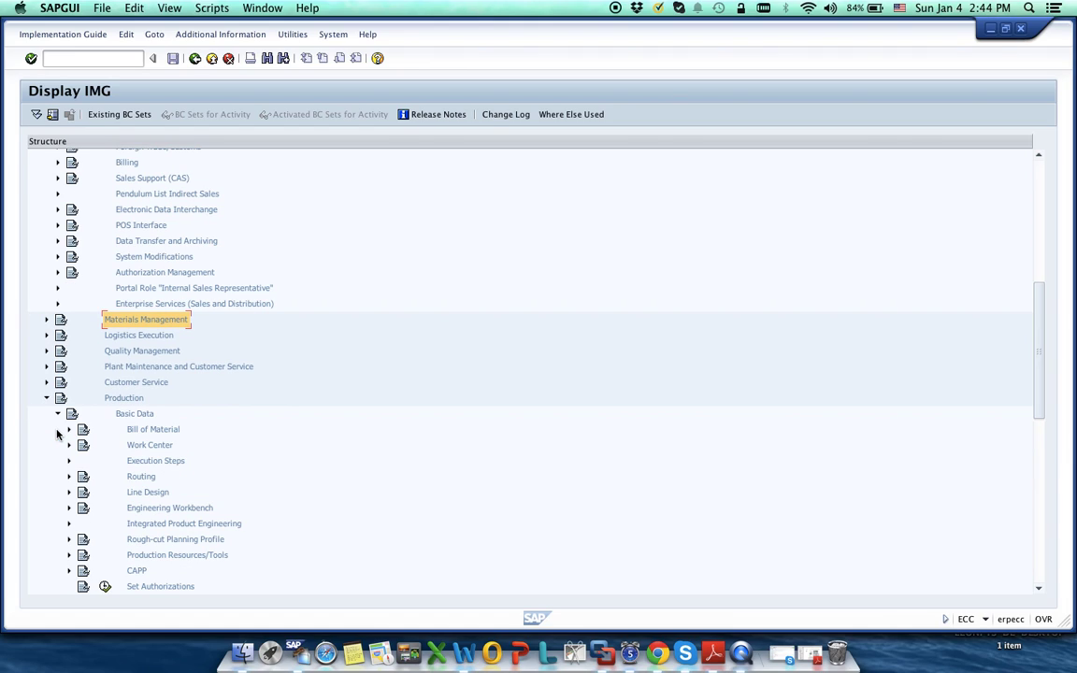
left_click(146, 432)
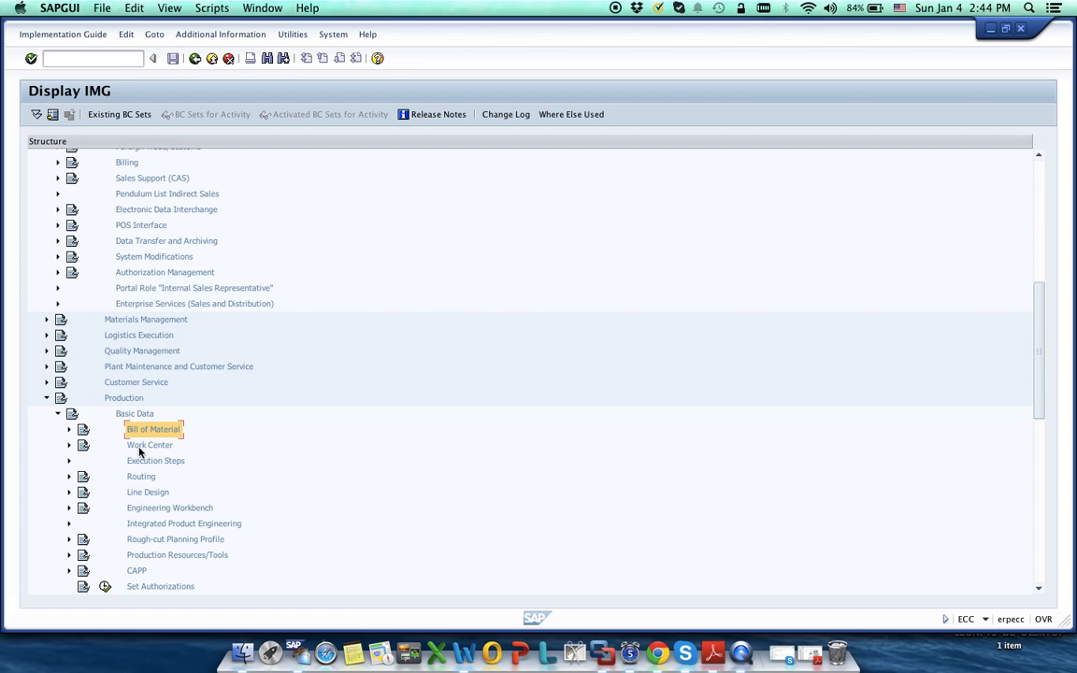
left_click(139, 448)
left_click(139, 464)
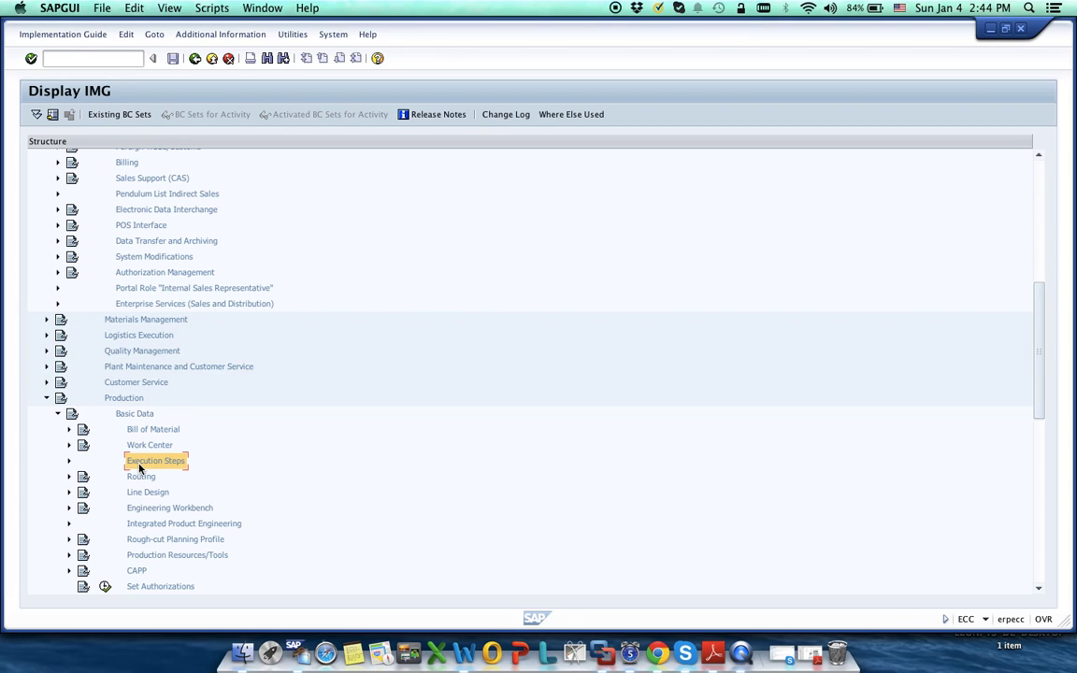
left_click(141, 478)
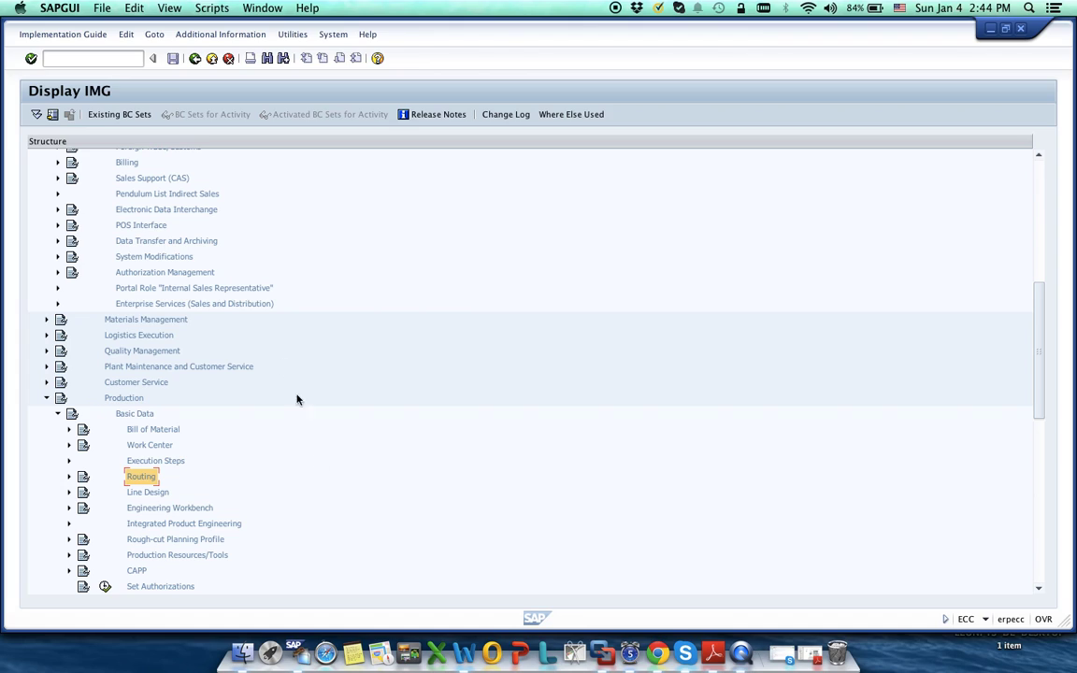
Leave the implementation guide with the /n command and return to the SAP Easy Access menu.
left_click(106, 60)
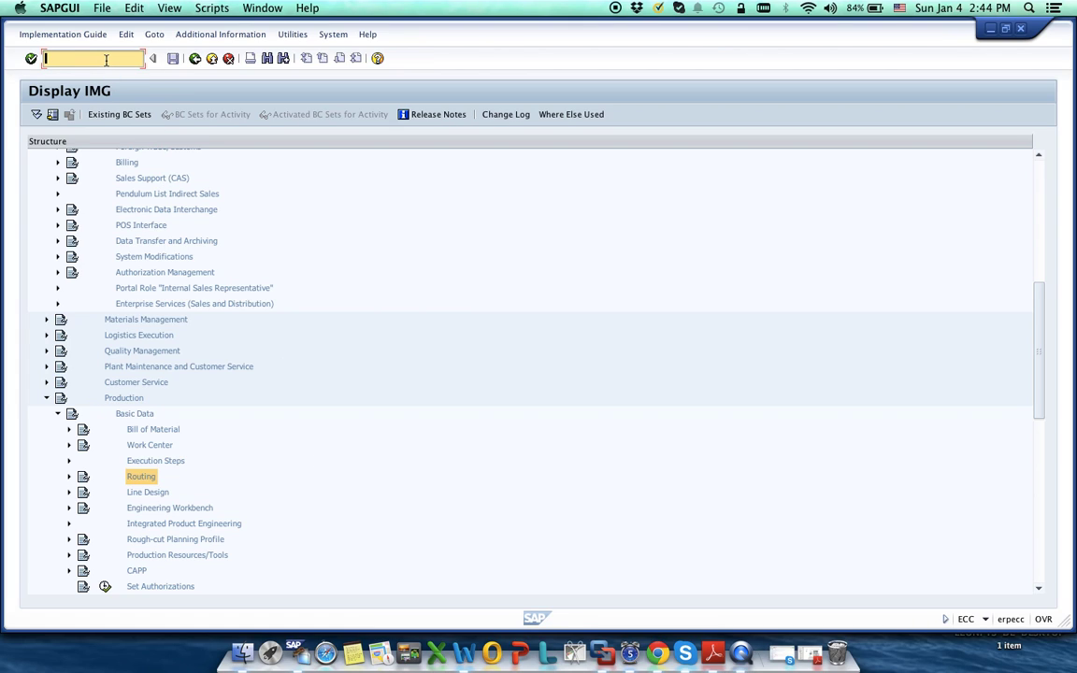
type("/n")
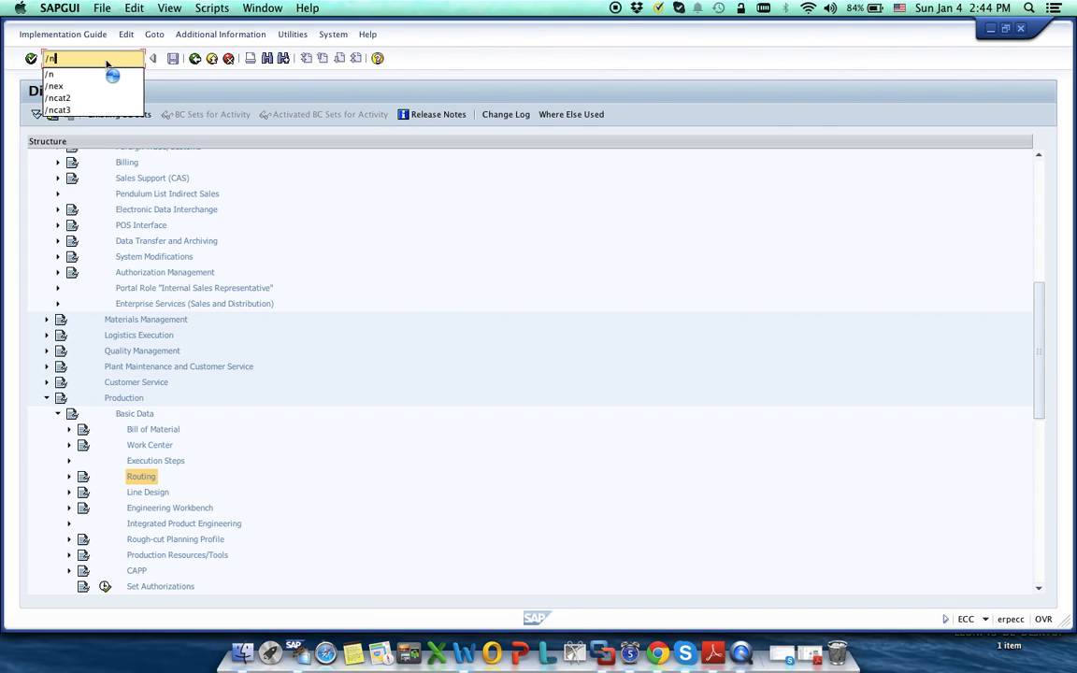
key("Return")
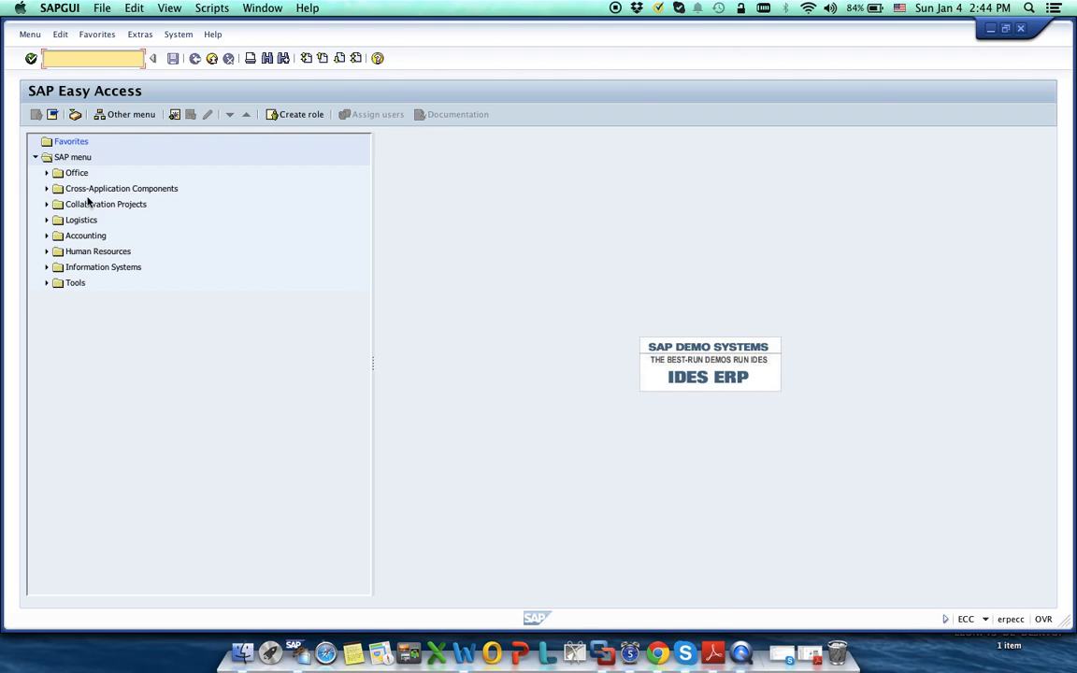
left_click(79, 320)
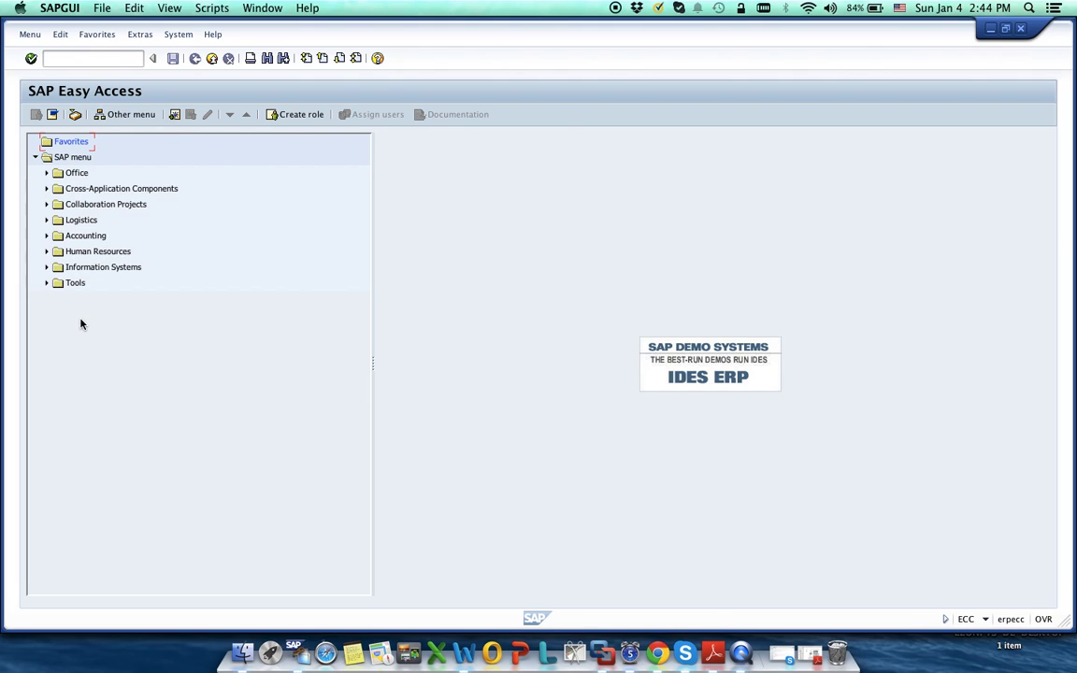
left_click(79, 60)
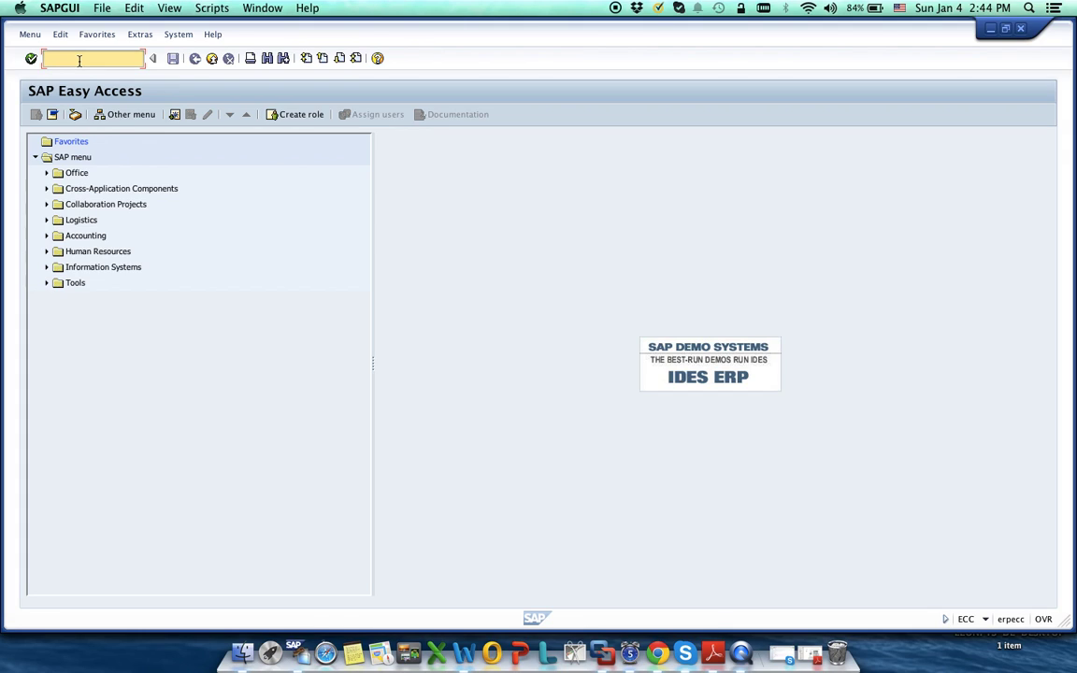
Expand the SAP menu through Logistics, Production, Master Data and Material Master down to the Material folder.
left_click(47, 221)
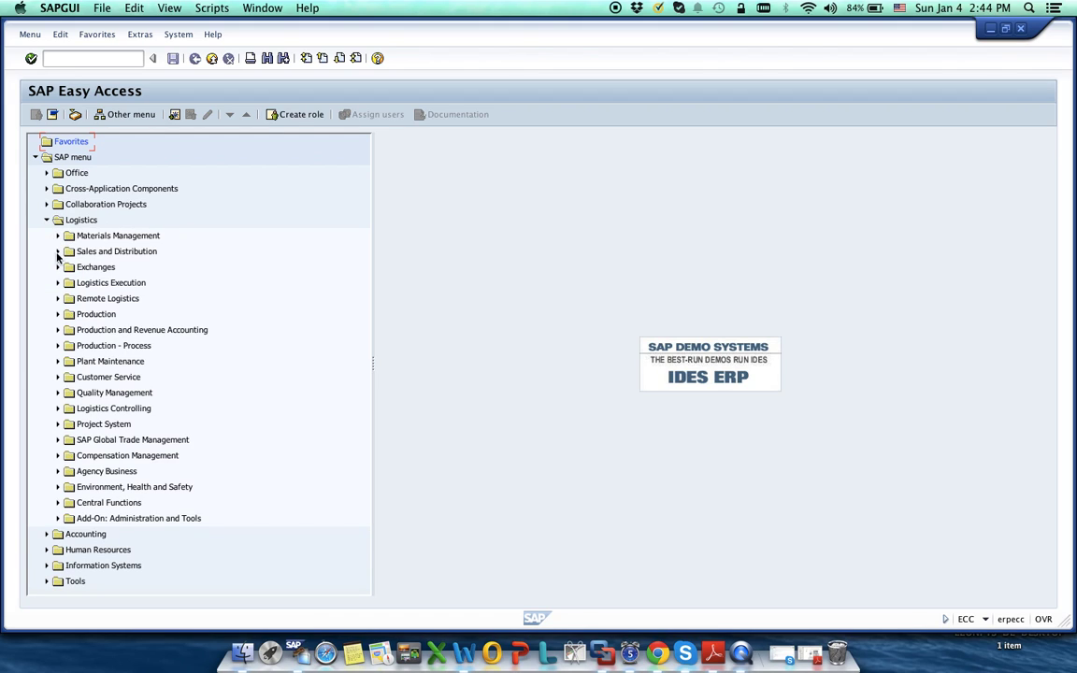
left_click(57, 315)
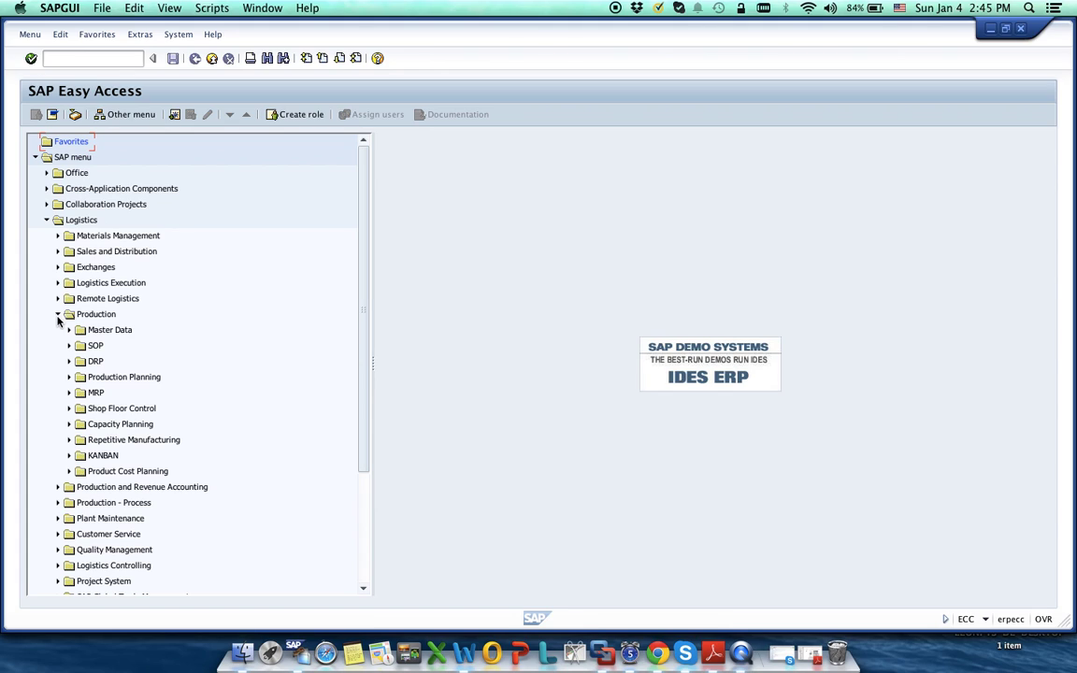
left_click(69, 331)
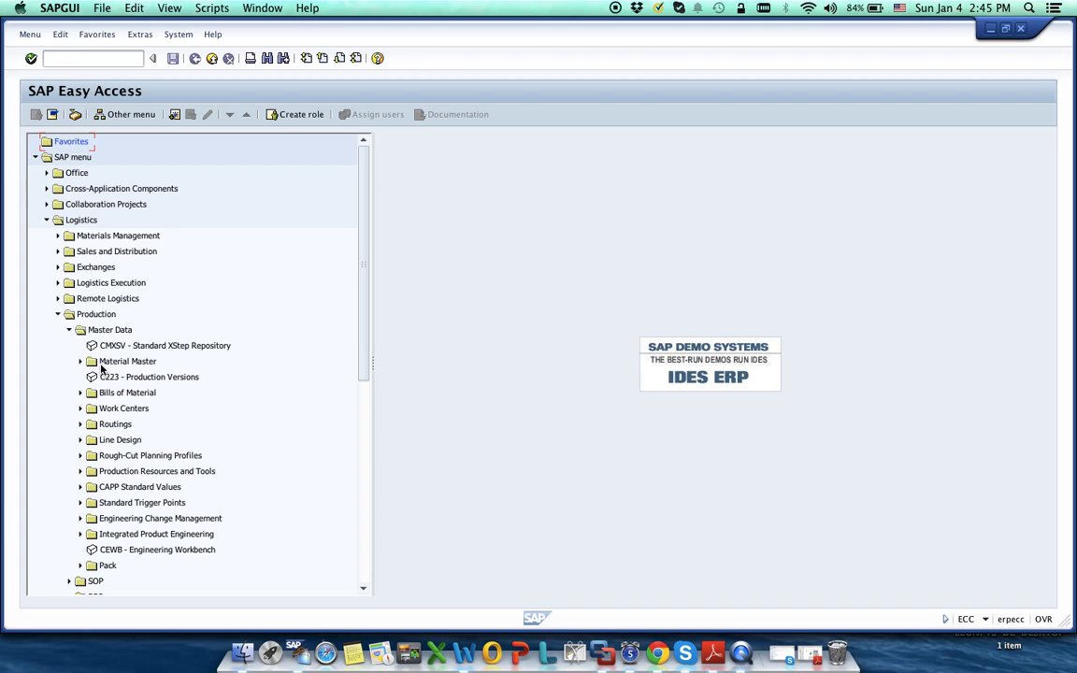
left_click(96, 364)
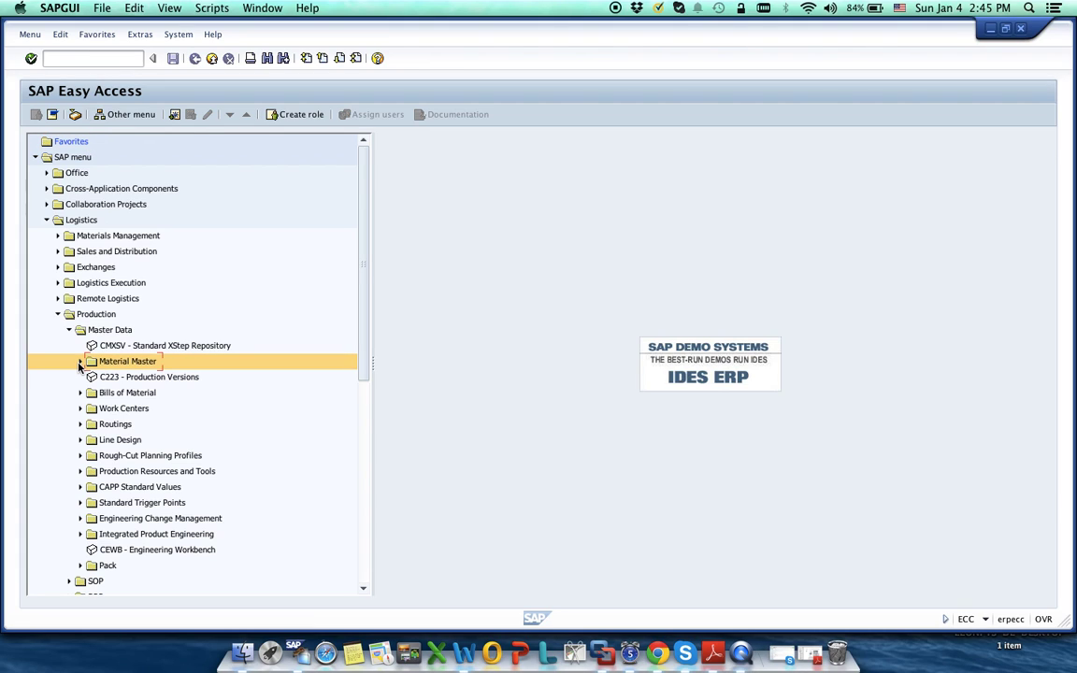
left_click(80, 362)
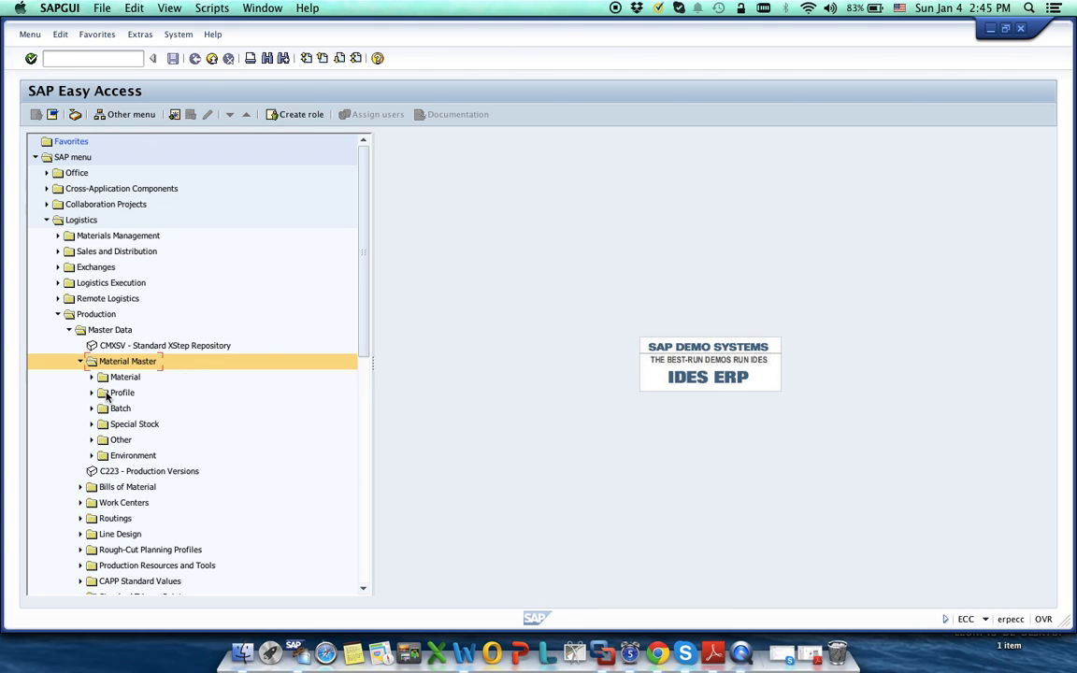
left_click(90, 376)
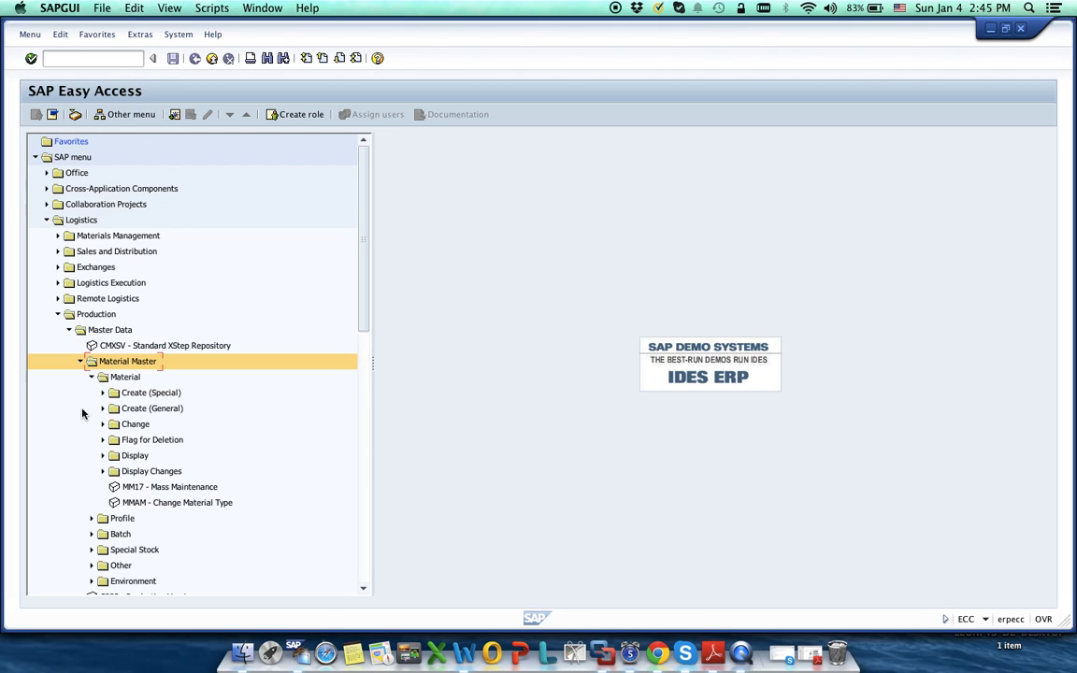
Start MM03 - Display Current from the Material folder's Display node and enter material T-F204.
left_click(103, 455)
left_click(146, 473)
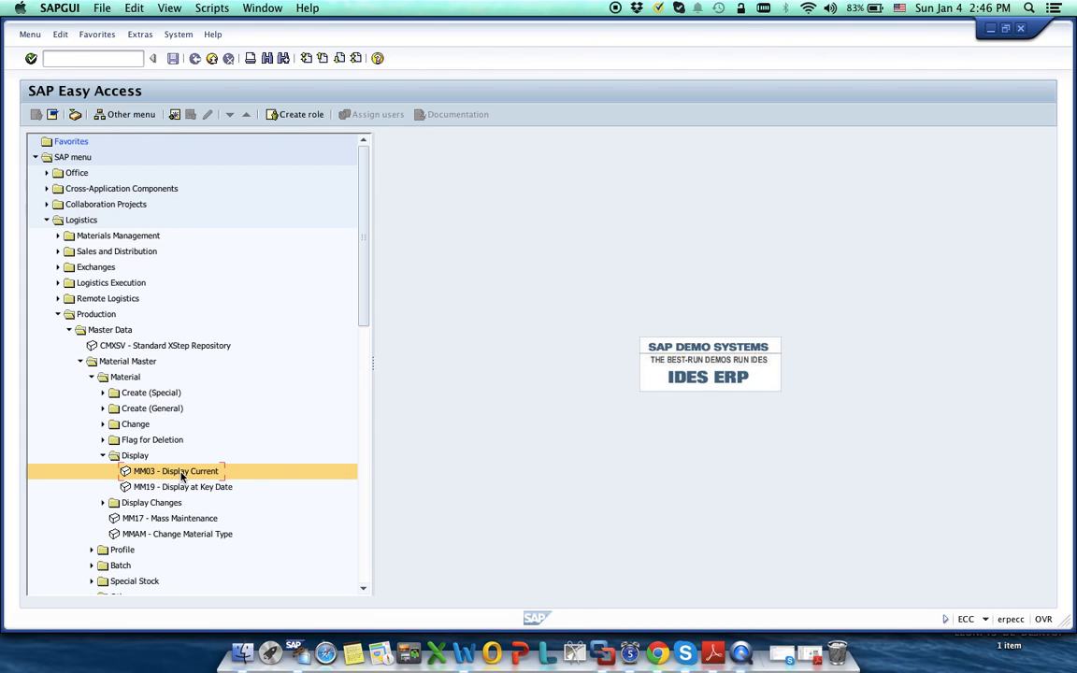
double_click(183, 472)
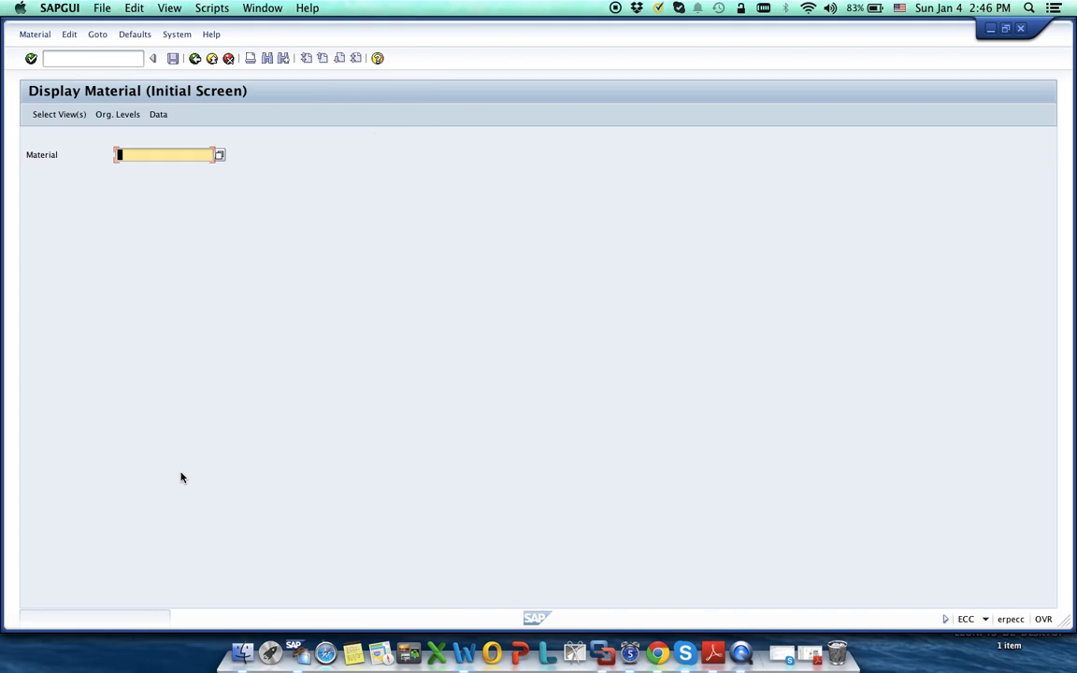
type("t-")
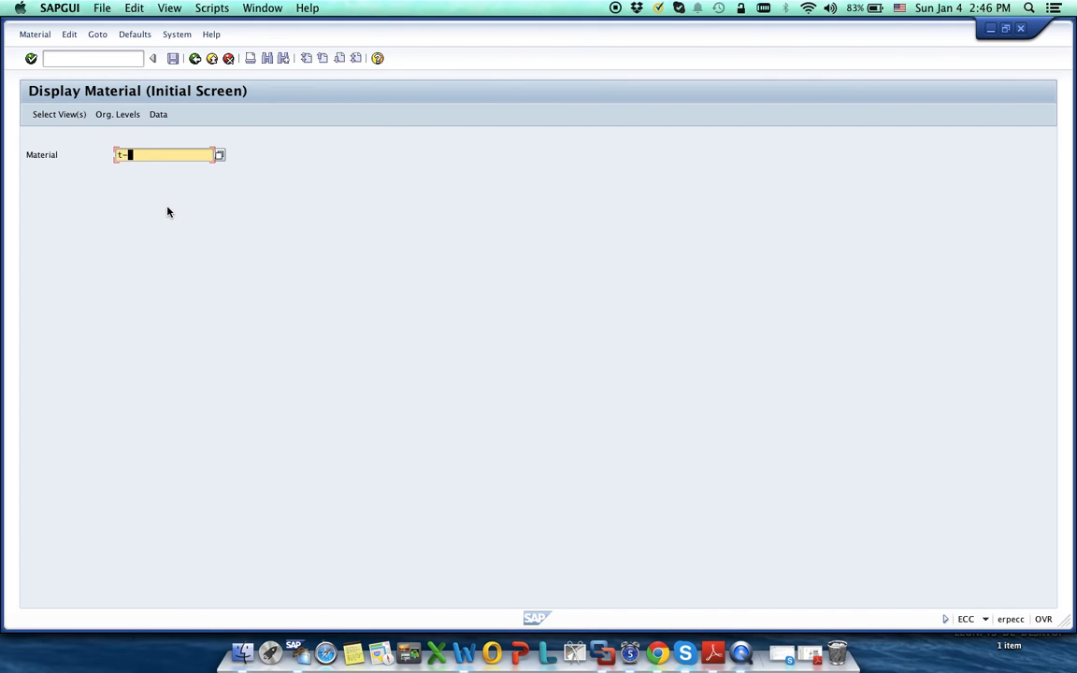
type("f204")
key("Return")
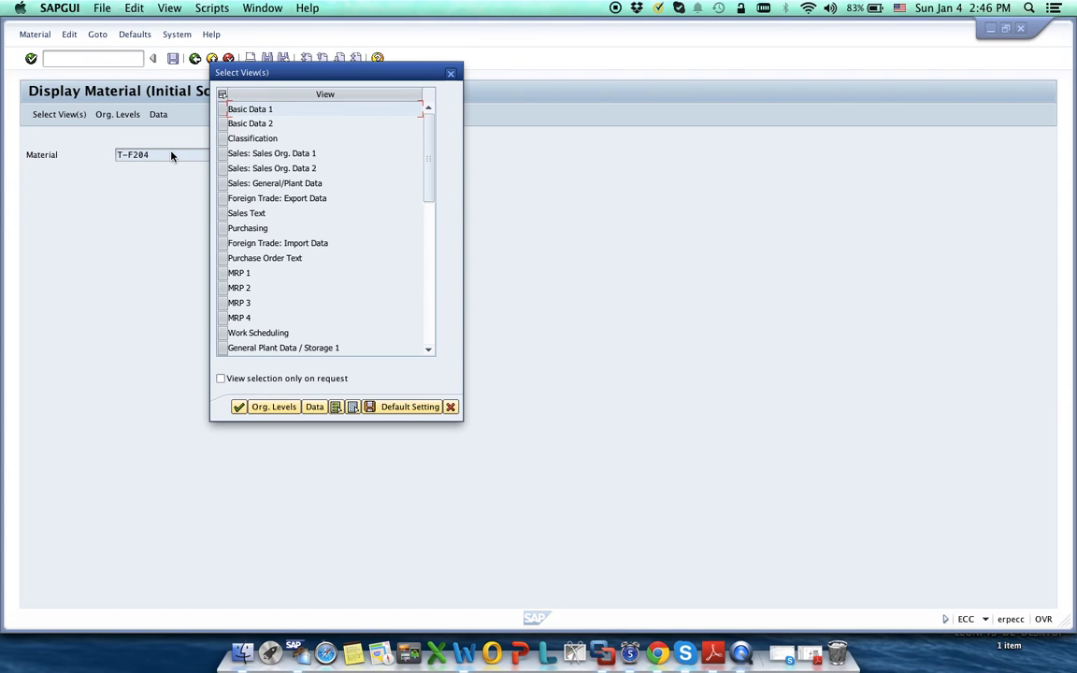
Look through the available views, select all of them and open the material with plant 1000 as organizational level.
left_click(281, 124)
left_click(282, 139)
left_click(292, 154)
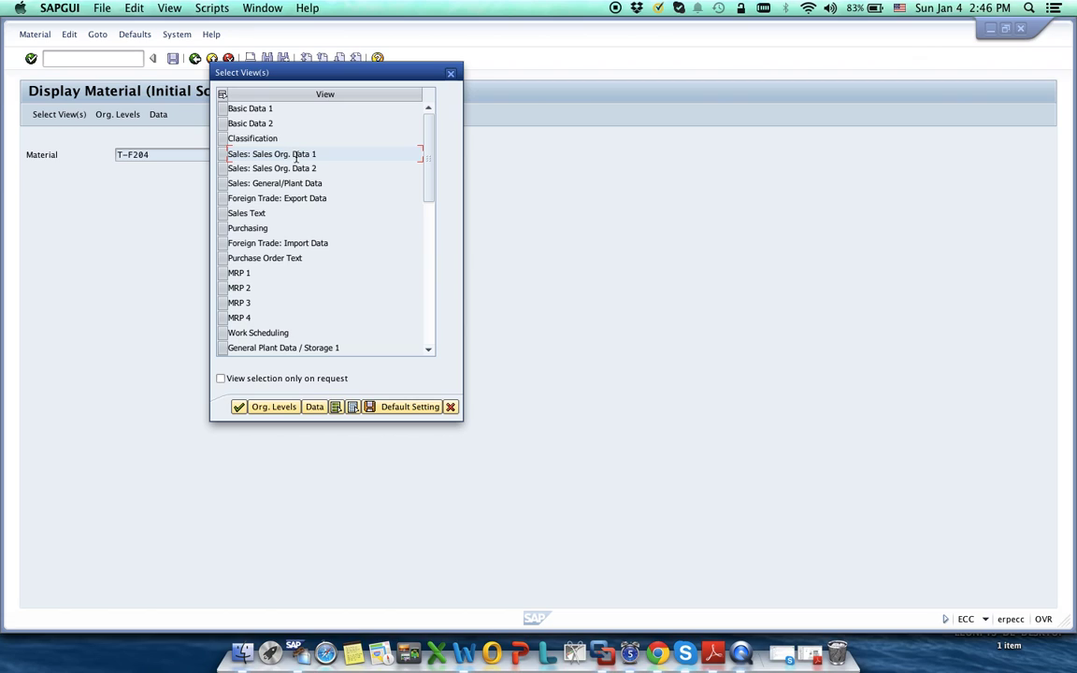
left_click(292, 170)
left_click(296, 197)
left_click(296, 213)
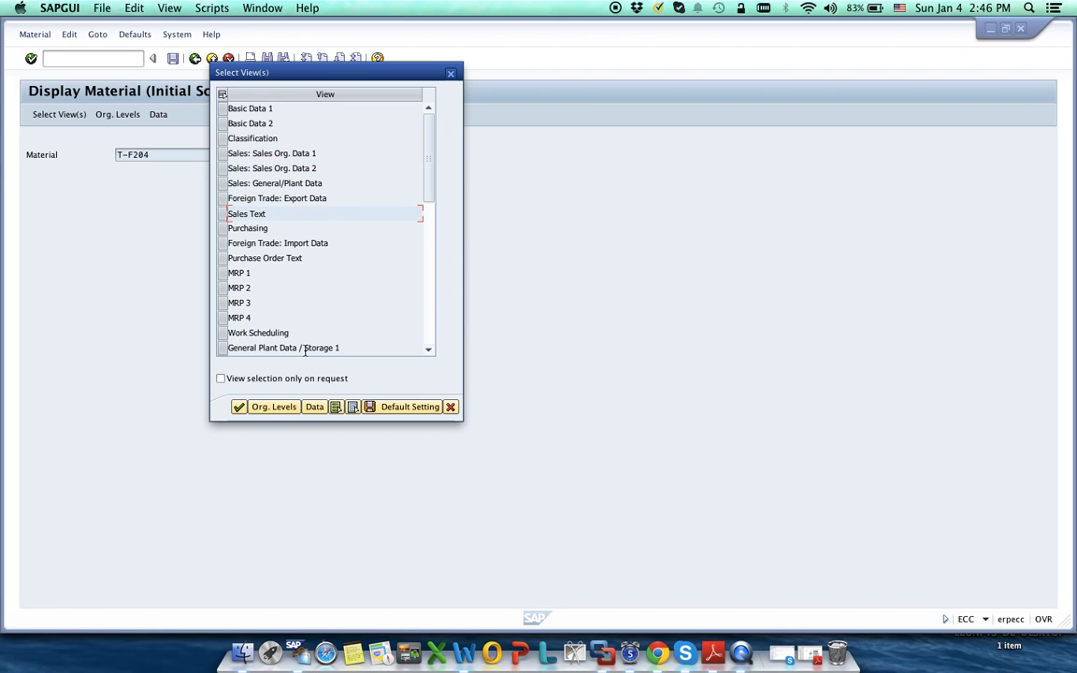
left_click(336, 407)
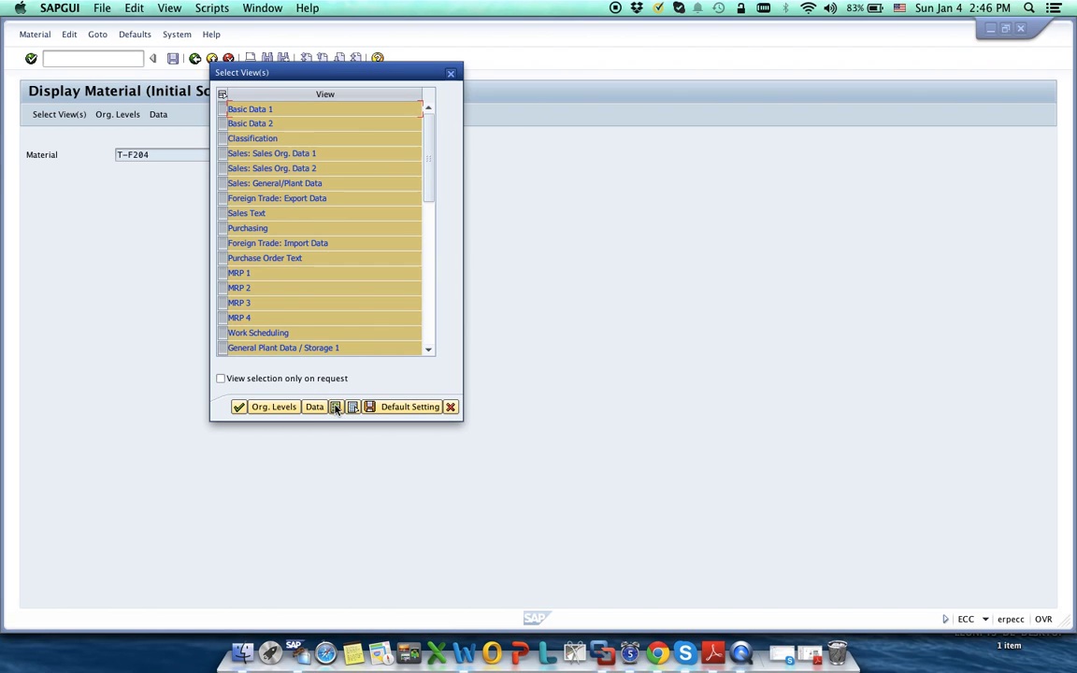
left_click(238, 408)
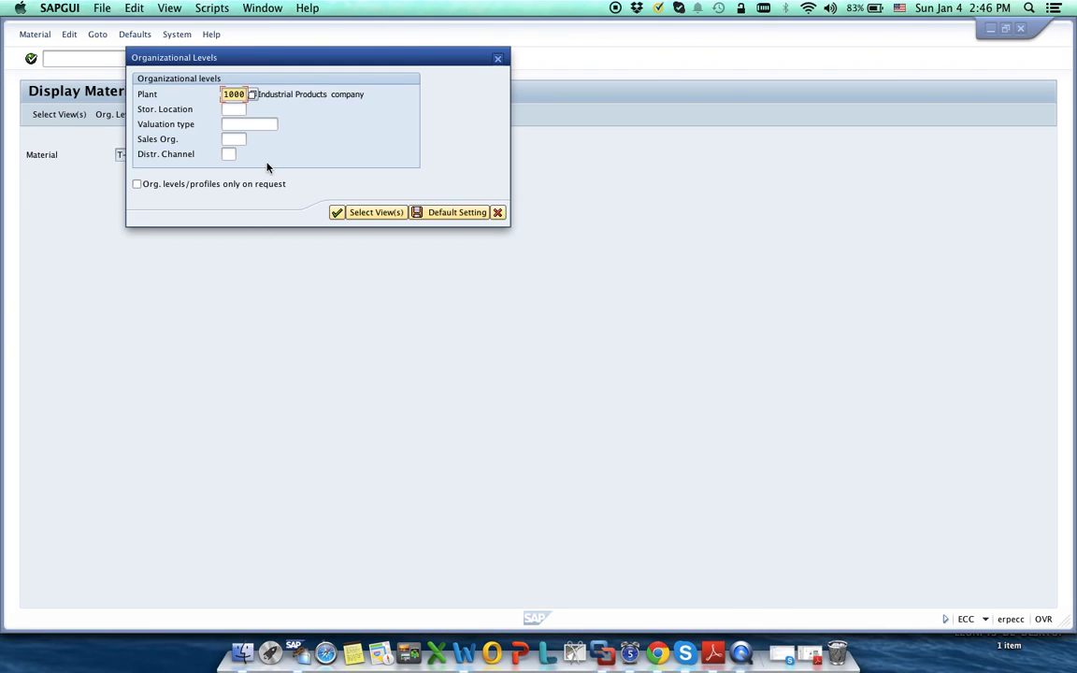
left_click(338, 213)
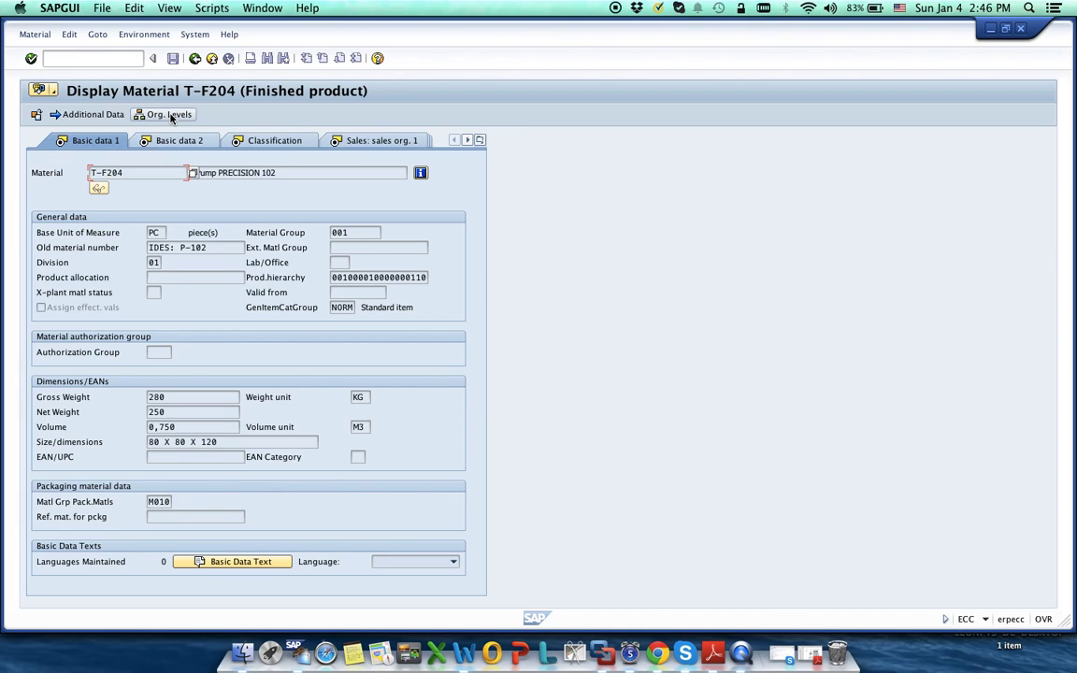
Examine the base unit of measure, old material number and description of T-F204 in the Basic data 1 view.
left_click(157, 232)
left_click(217, 248)
left_click(280, 173)
left_click(168, 238)
Go to the MRP 1 and MRP 2 views of T-F204 and list the possible values for the procurement type.
left_click(480, 141)
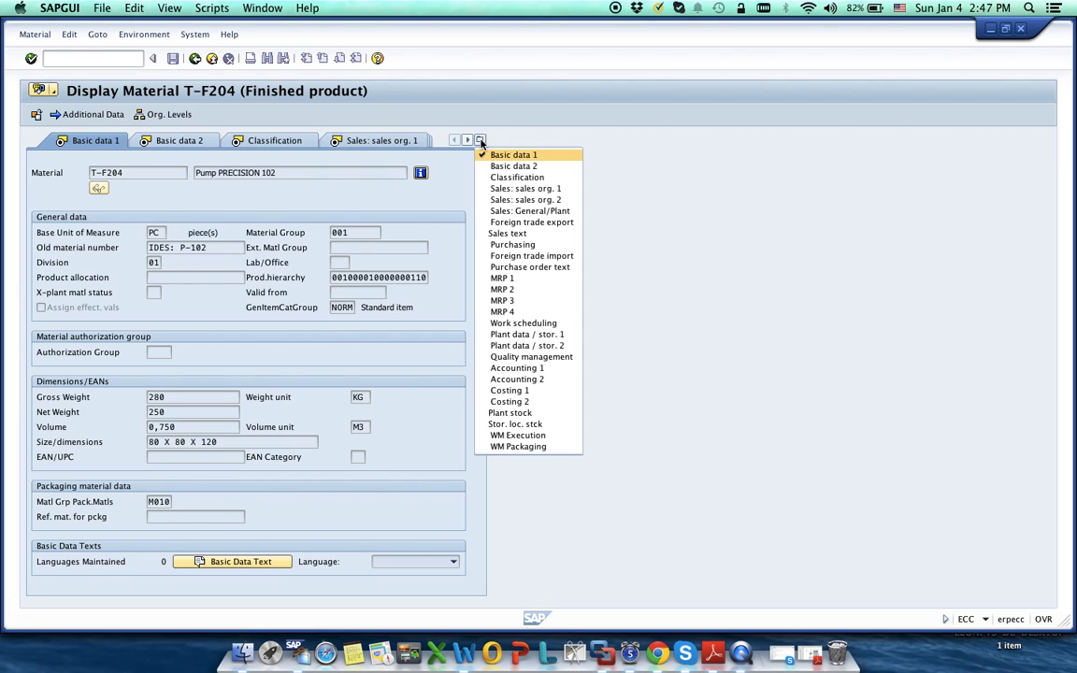
left_click(502, 278)
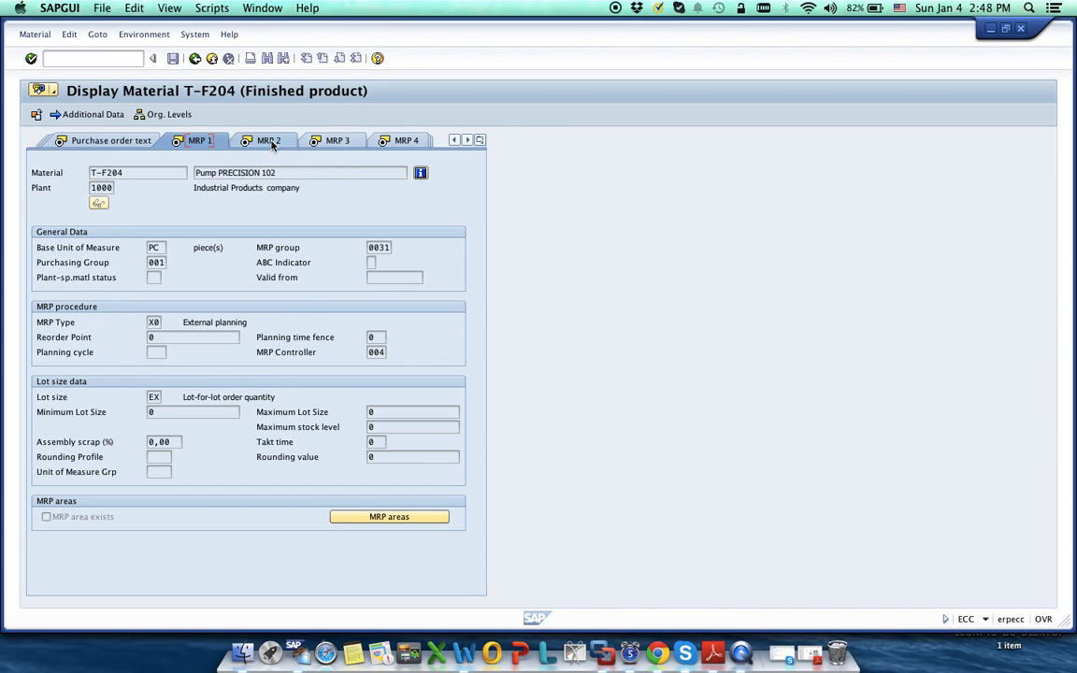
left_click(269, 141)
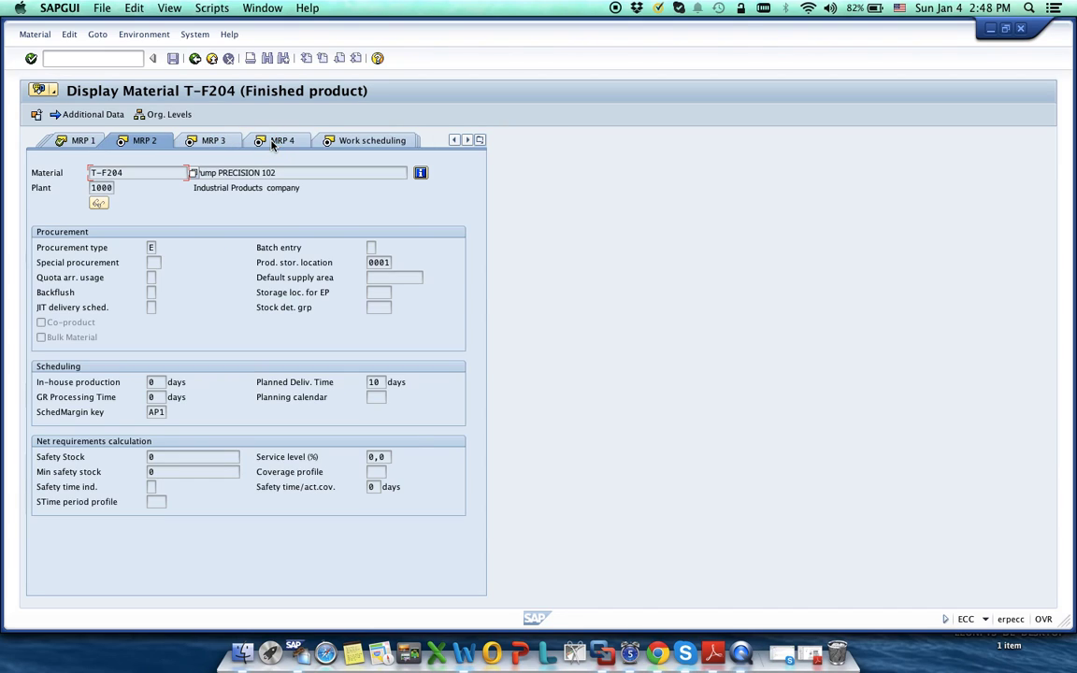
left_click(153, 247)
left_click(162, 248)
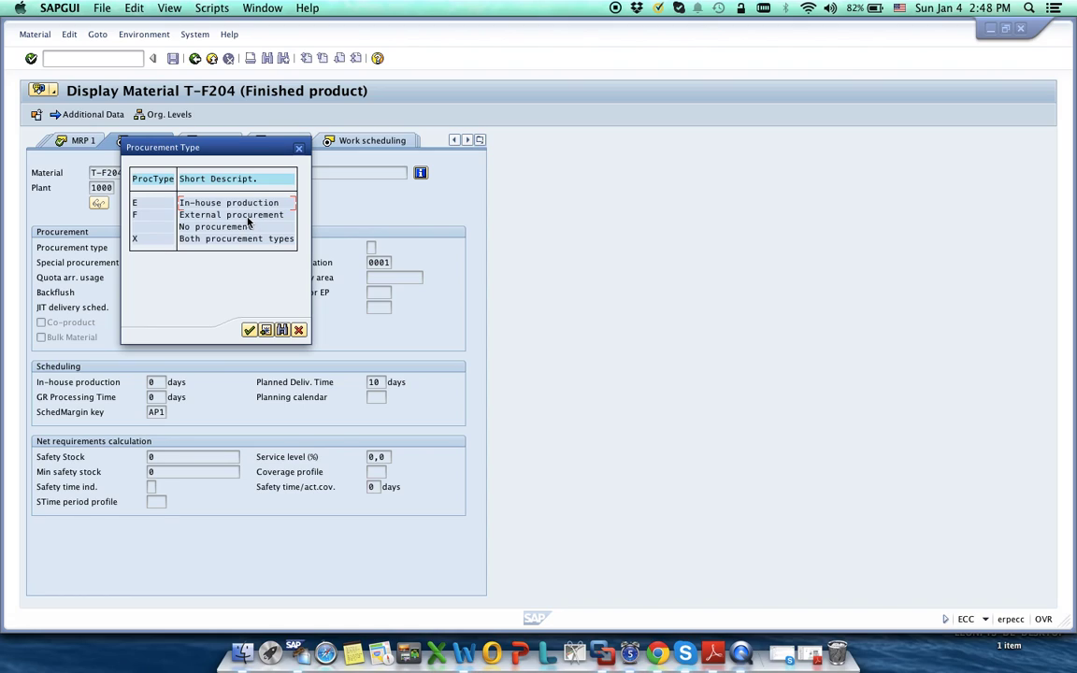
Review the external procurement and both procurement types entries in the procurement type list and close it without choosing one.
left_click(249, 216)
left_click(229, 239)
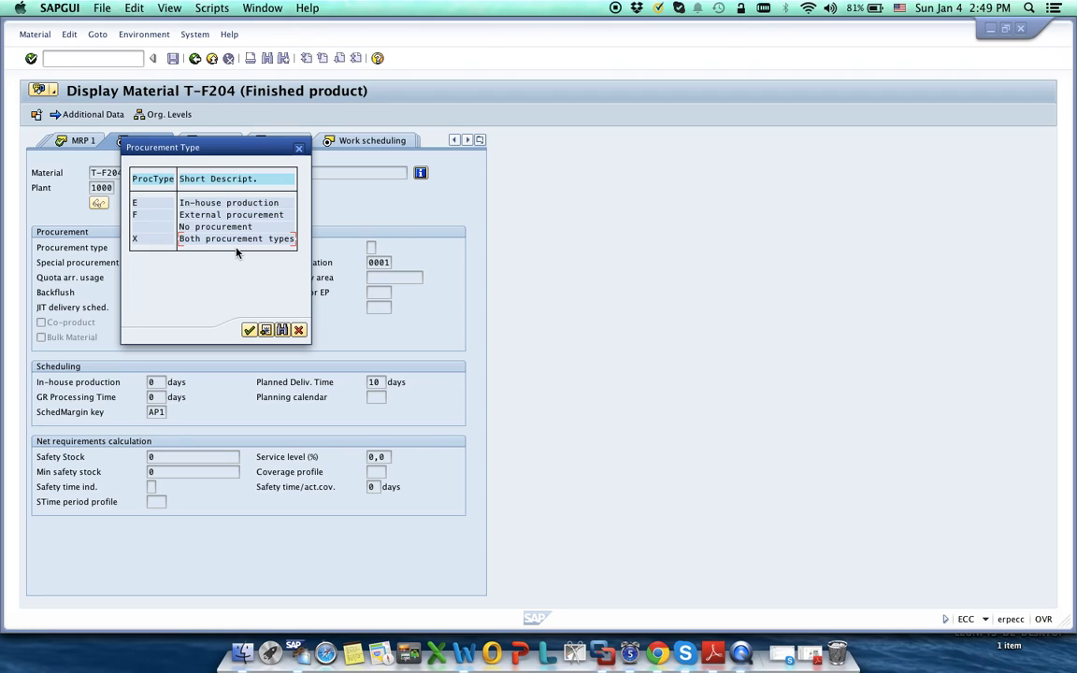
left_click(299, 330)
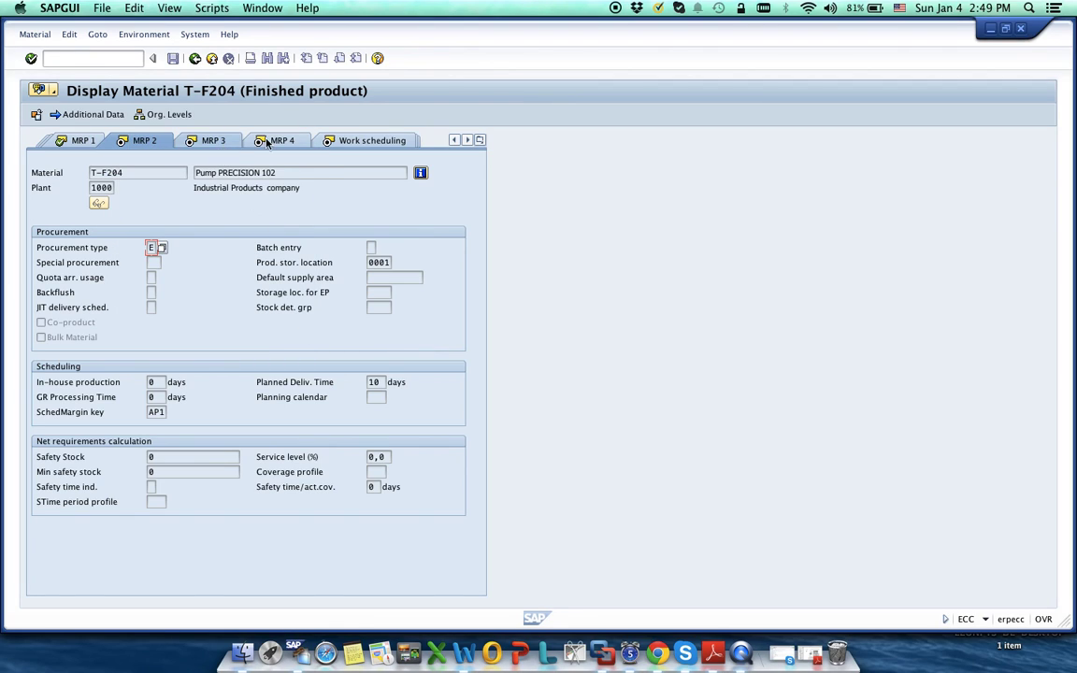
Examine the production scheduling profile in the Work scheduling view and go to the Sales: sales org. 1 view.
left_click(378, 145)
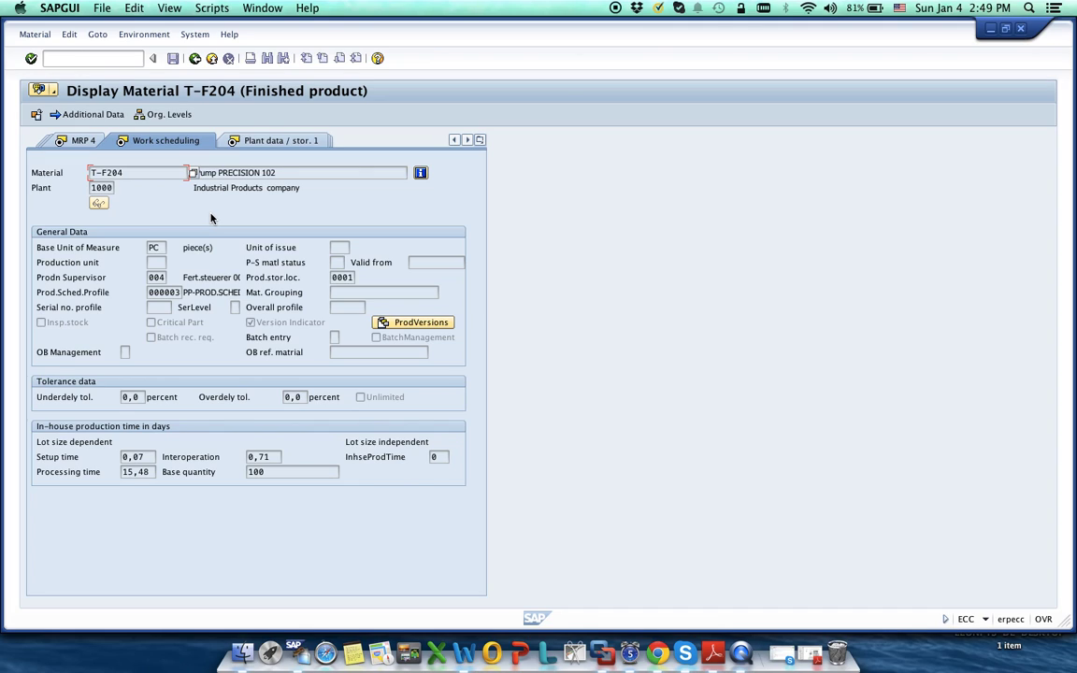
left_click(162, 294)
left_click(479, 139)
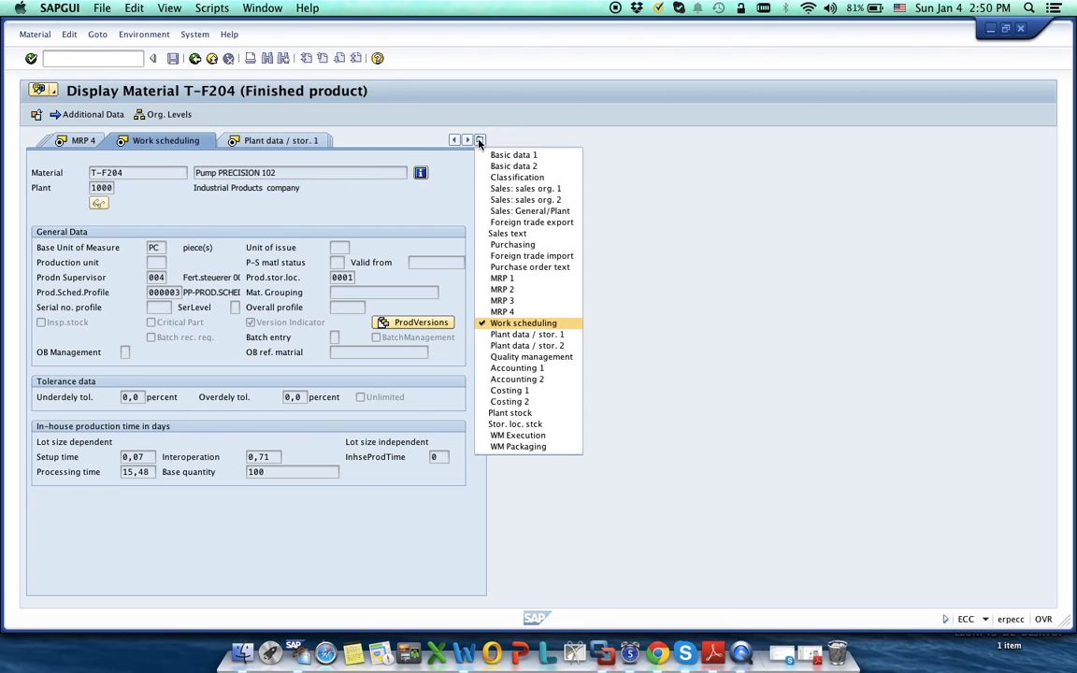
left_click(504, 190)
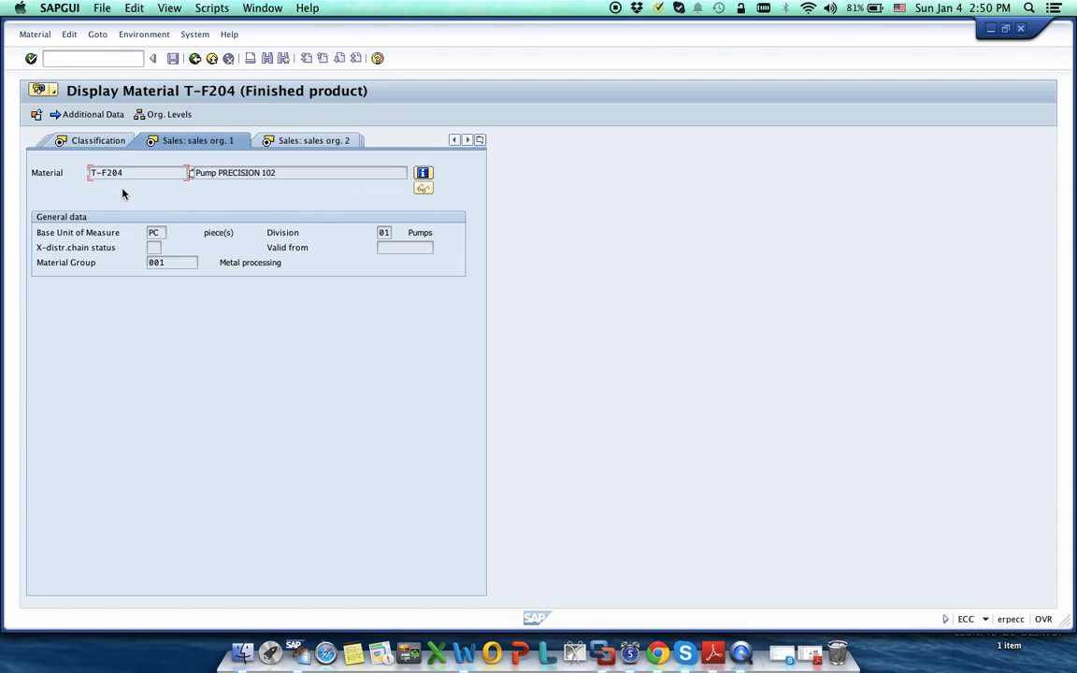
Set the organizational levels to sales organization 1000 with distribution channel 10, using the possible entry for Germany Frankfurt.
left_click(162, 115)
left_click(240, 140)
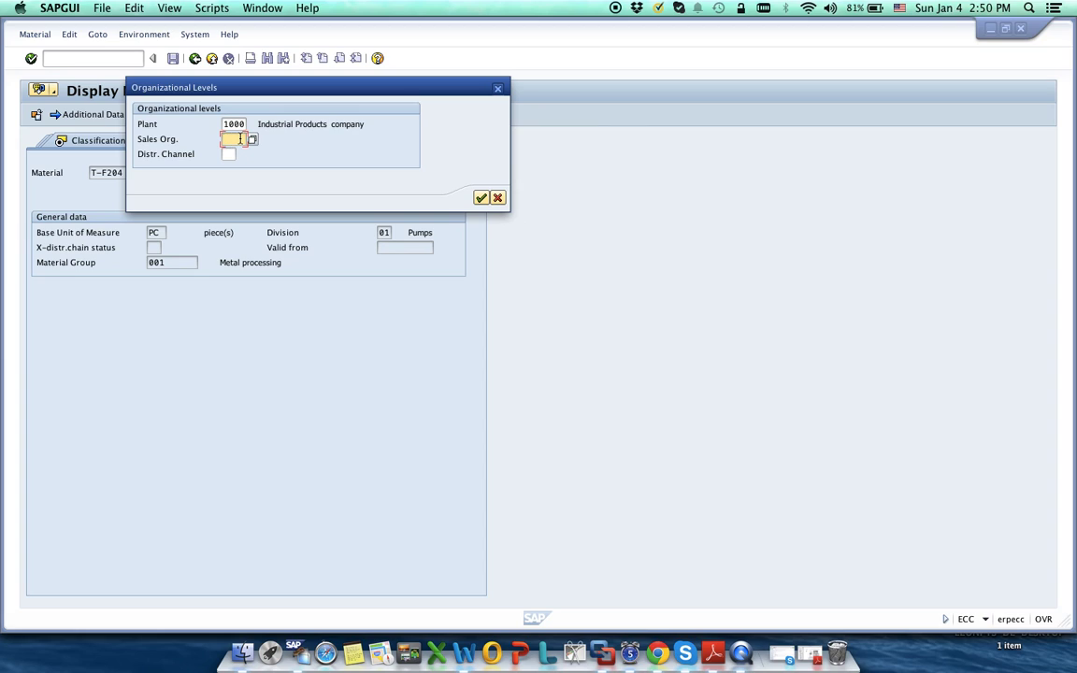
type("1000")
left_click(482, 198)
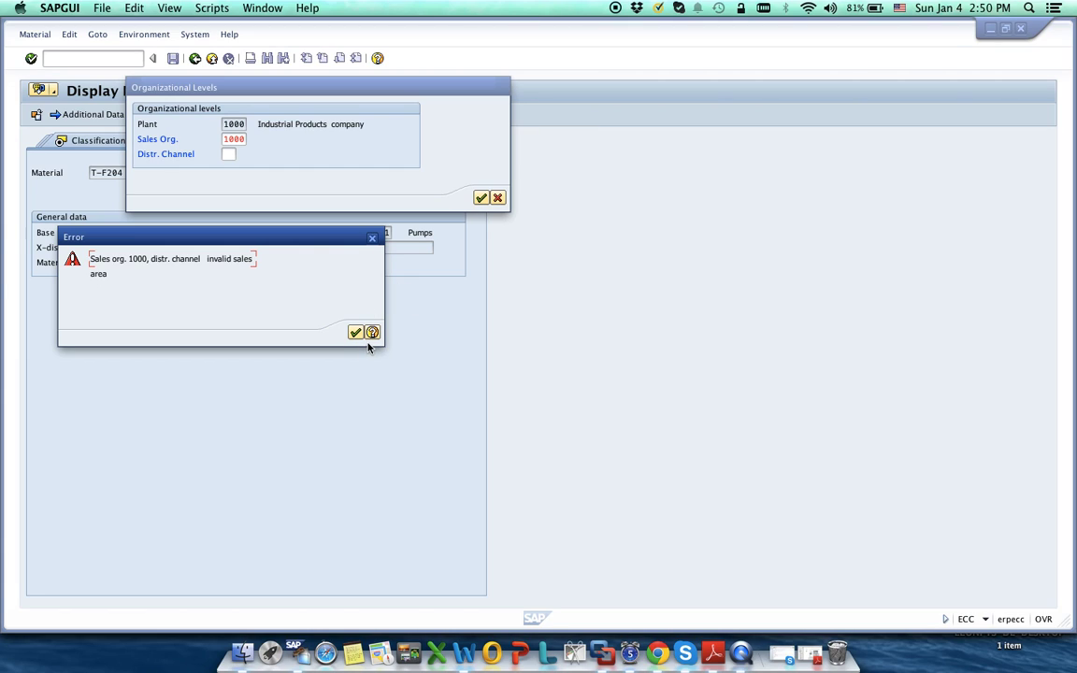
left_click(356, 334)
left_click(253, 140)
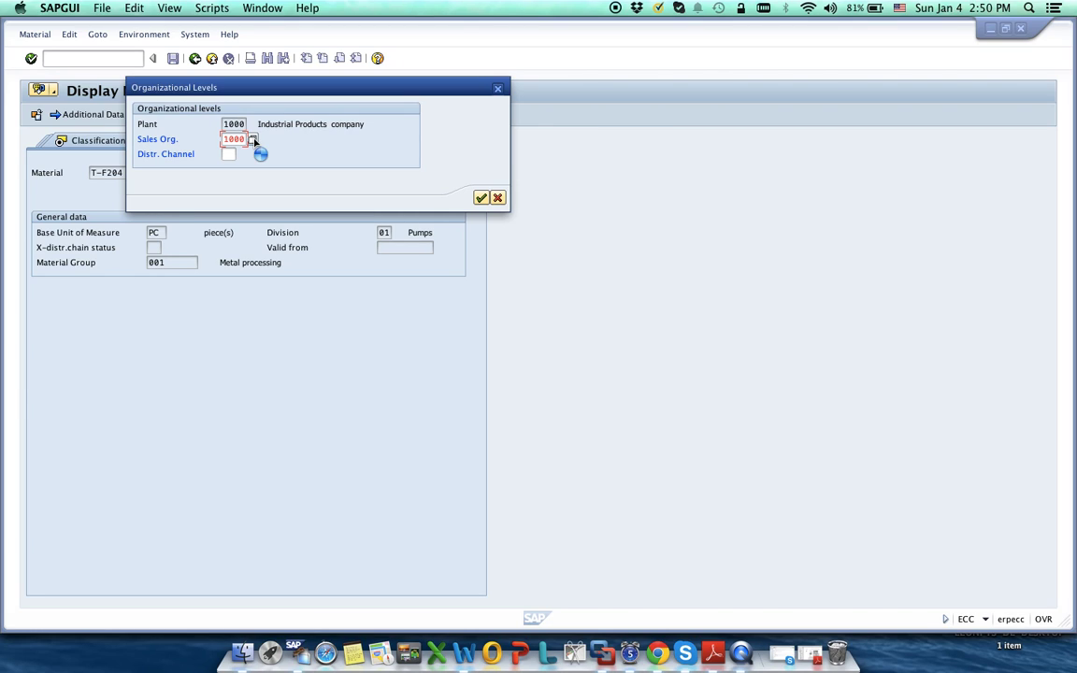
left_click(92, 217)
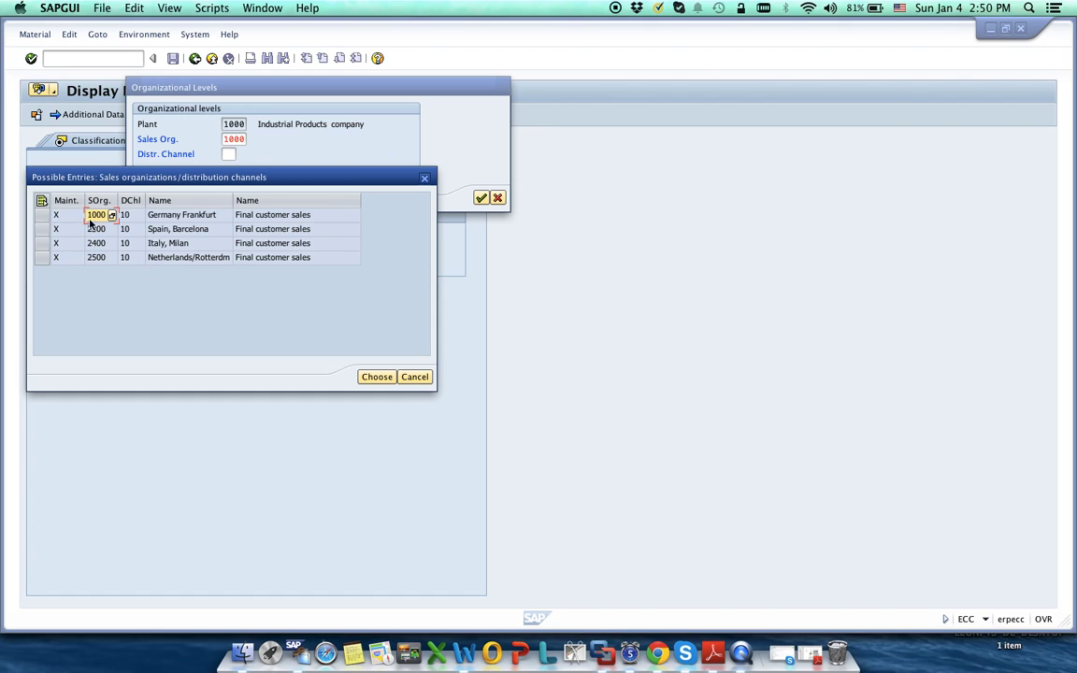
left_click(41, 214)
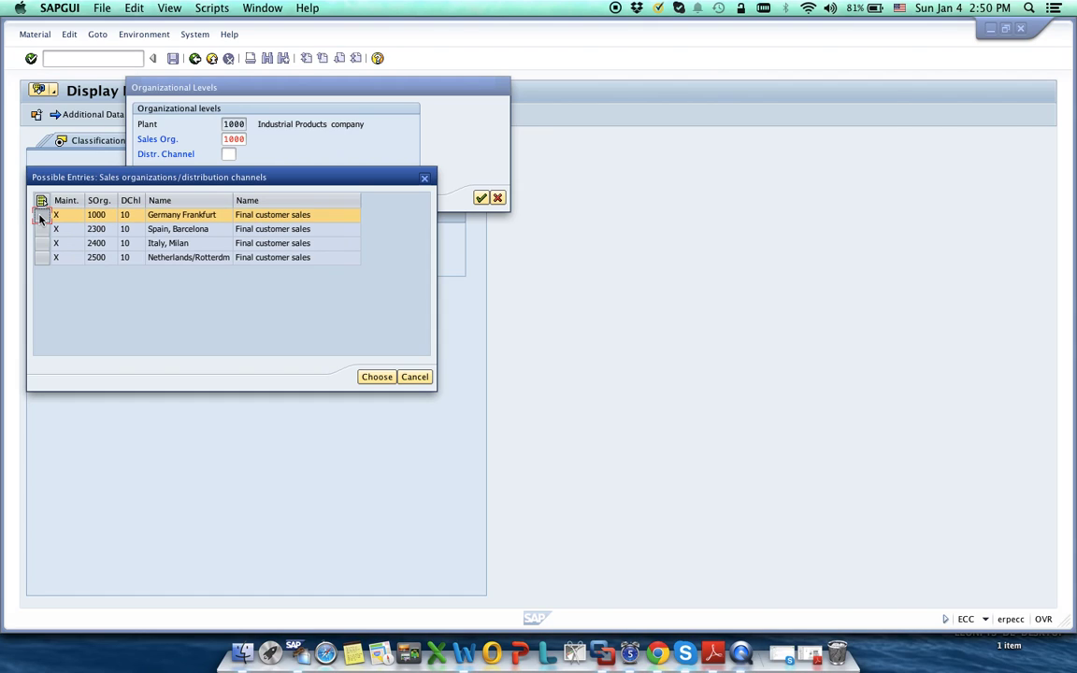
left_click(374, 379)
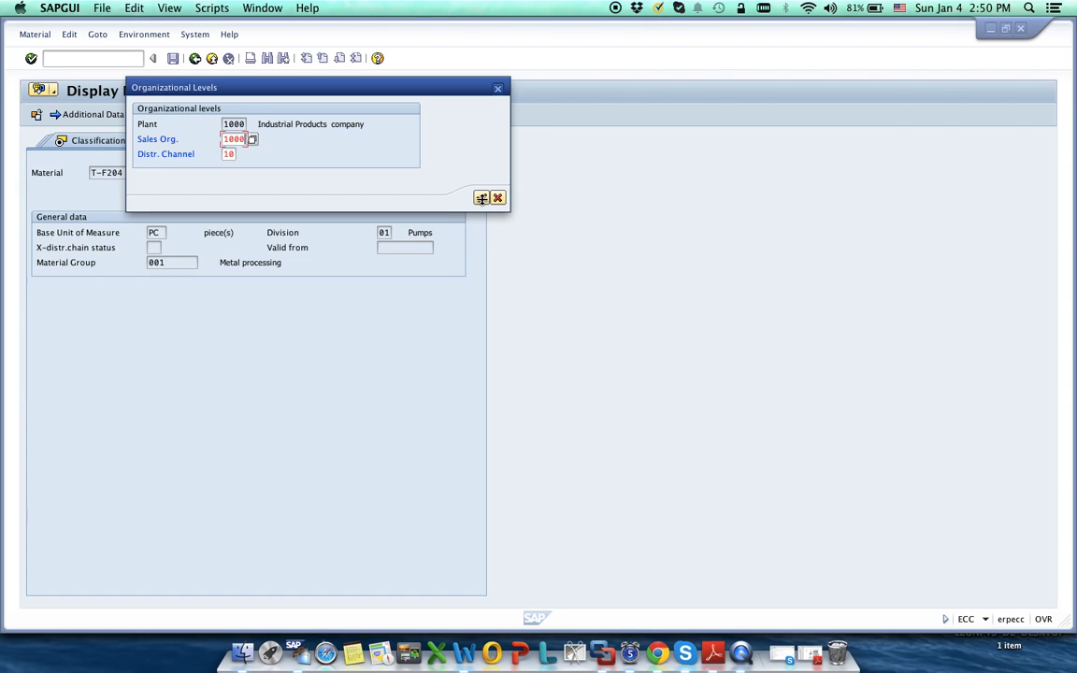
left_click(482, 198)
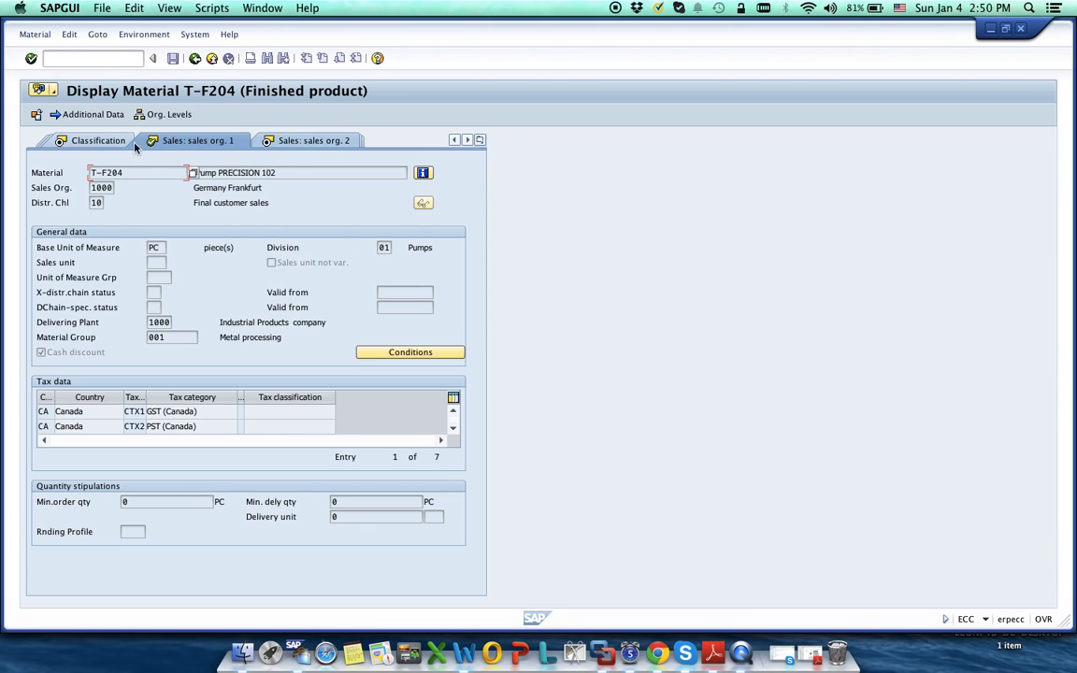
View the Sales: sales org. 2 data of T-F204 and leave the material display for the SAP Easy Access screen.
left_click(301, 143)
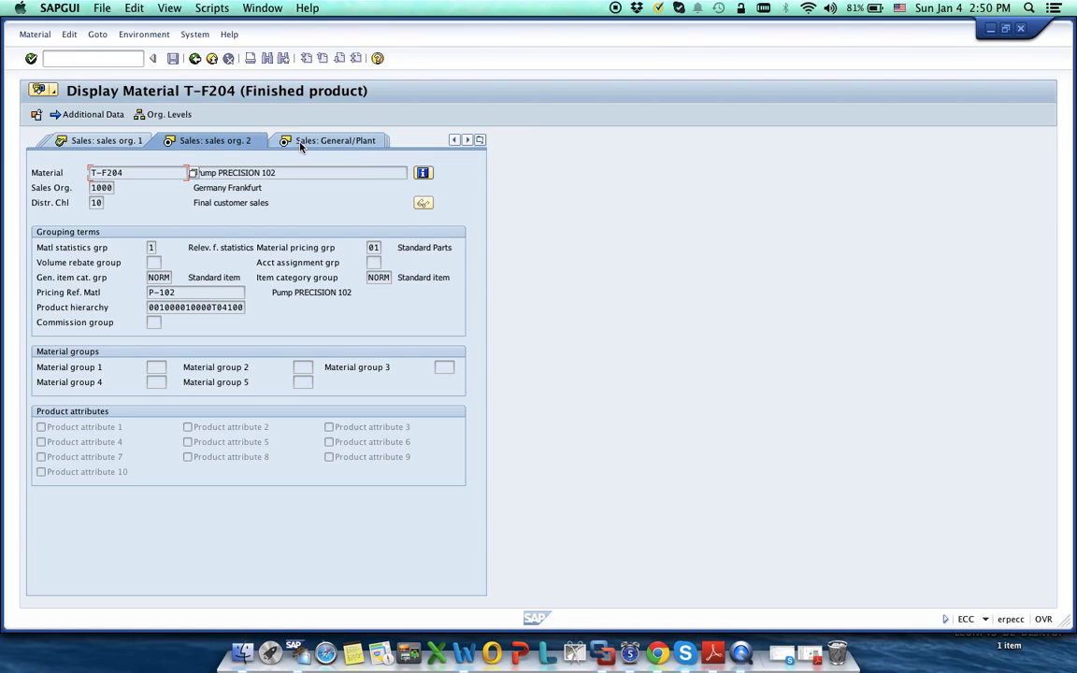
left_click(195, 58)
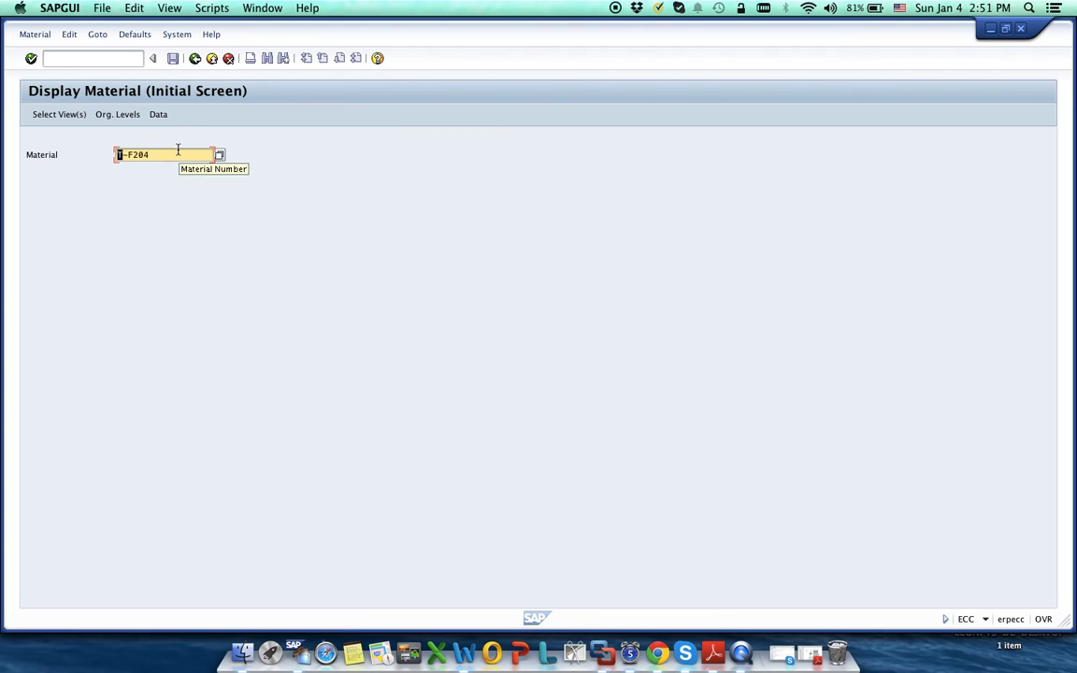
left_click(195, 58)
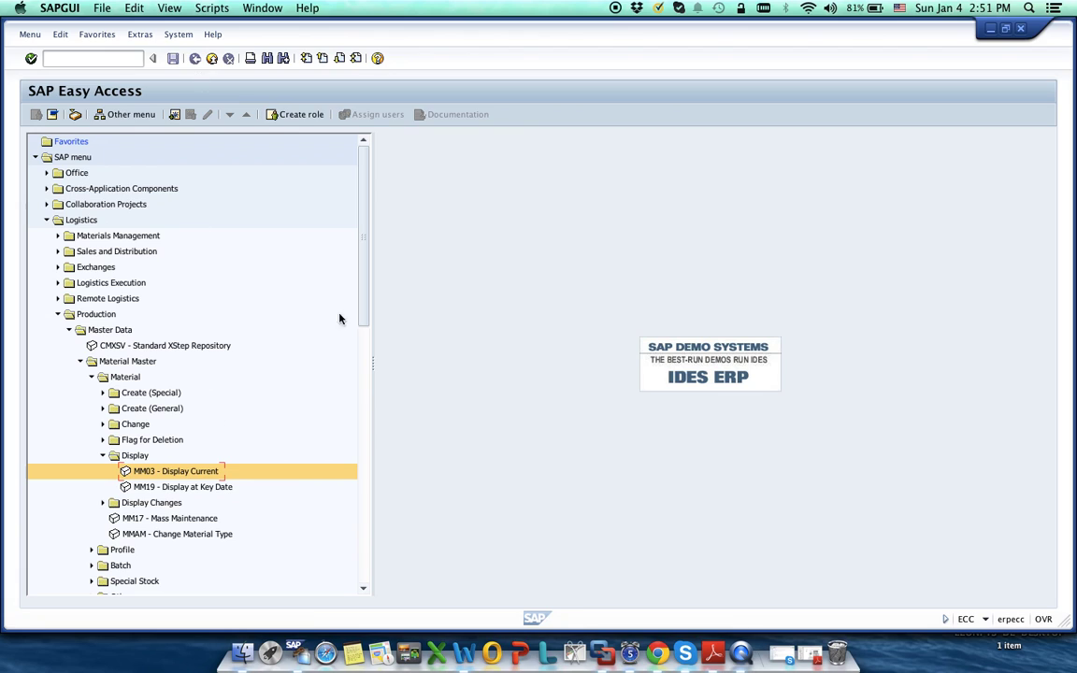
Start CS03 - Display from the Material BOM folder under Bills of Material.
left_click_drag(365, 283, 367, 345)
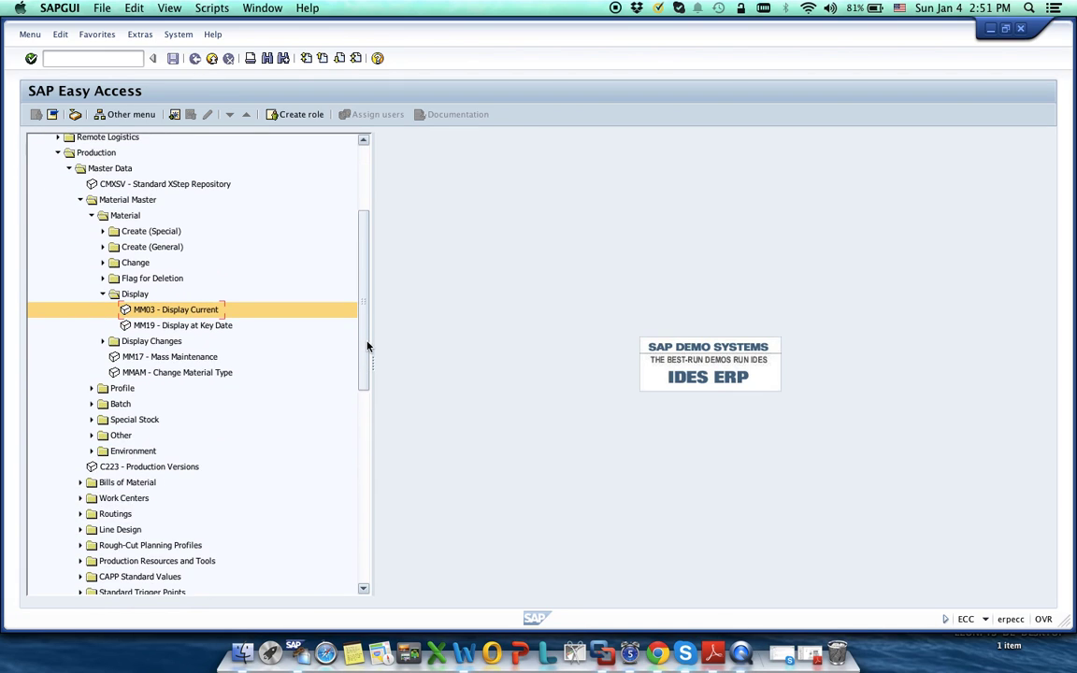
left_click(79, 484)
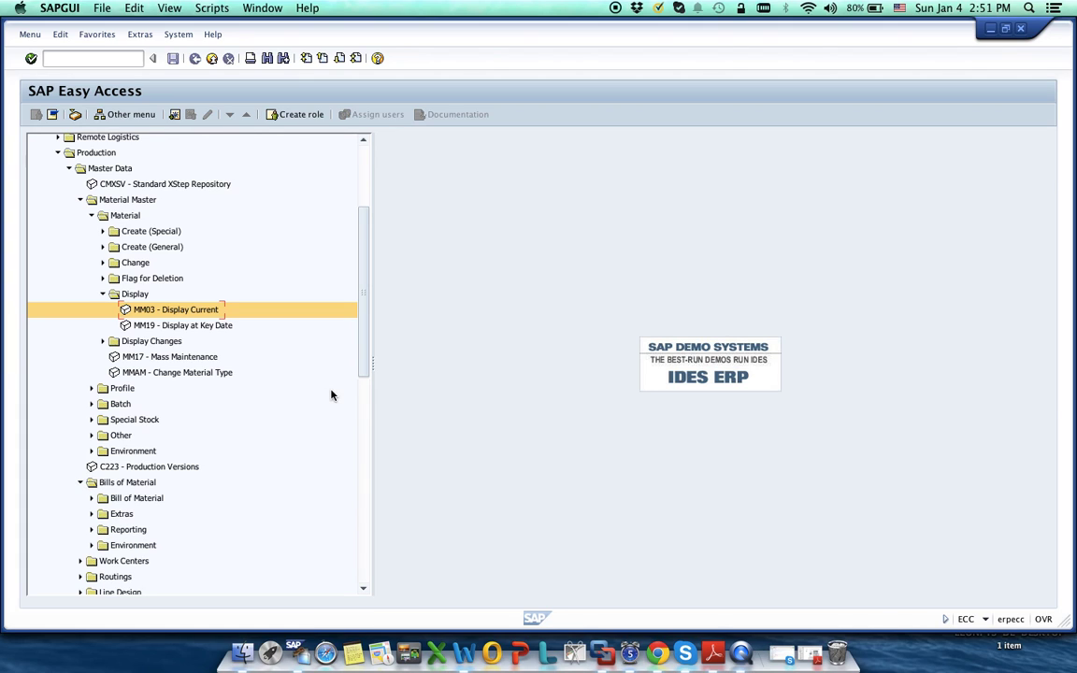
left_click_drag(365, 328, 344, 372)
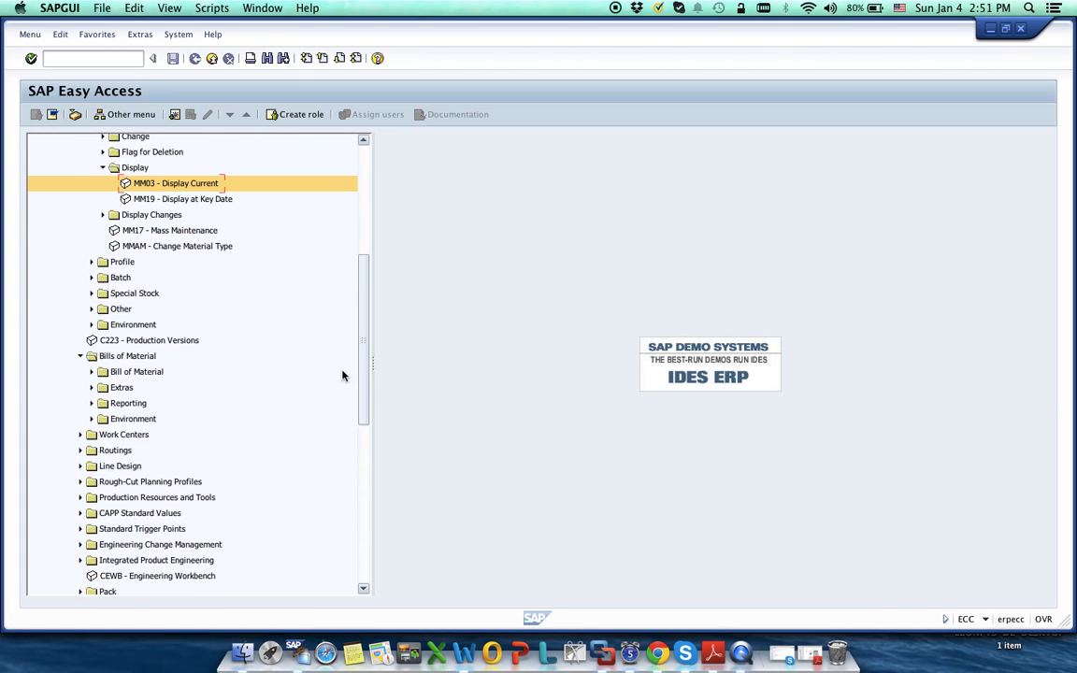
left_click(92, 372)
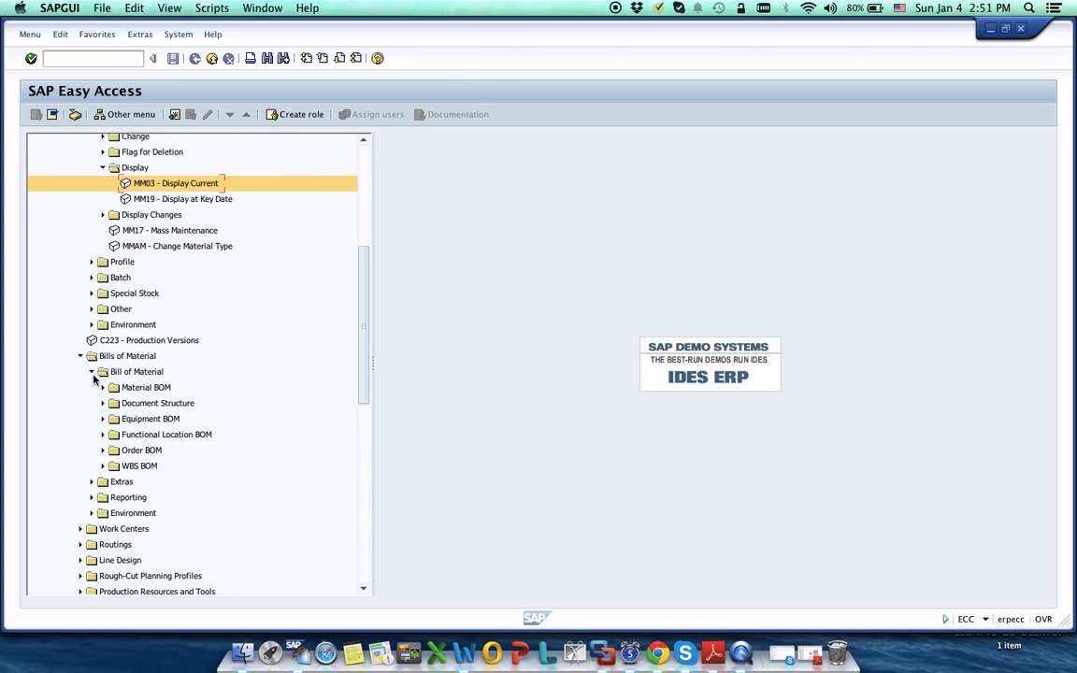
left_click(103, 387)
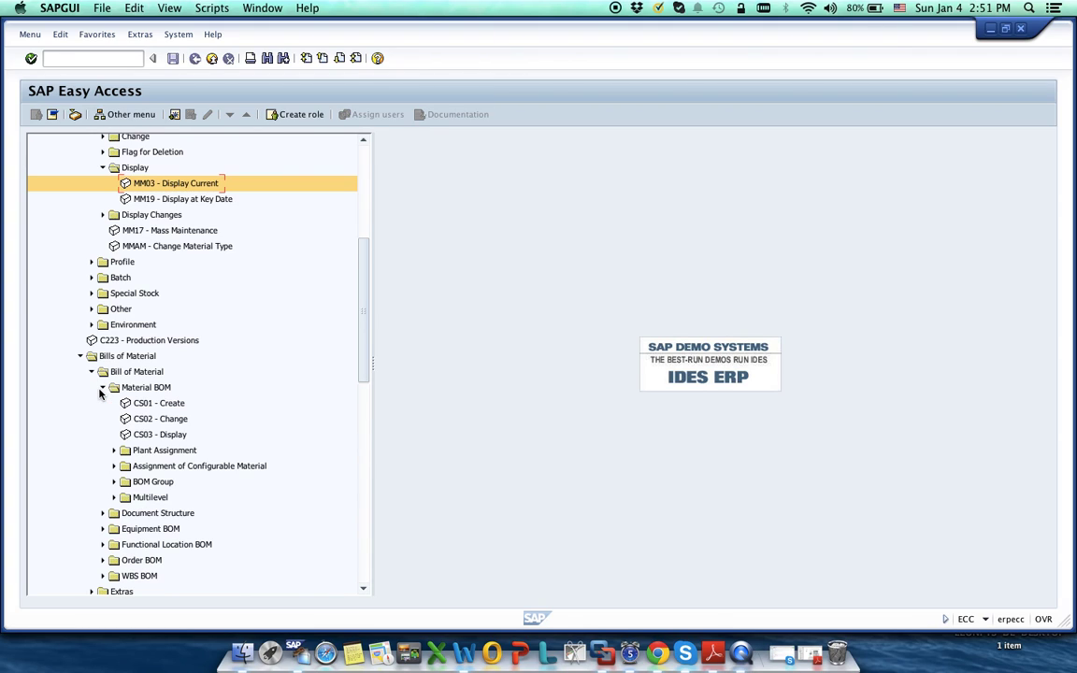
left_click(171, 404)
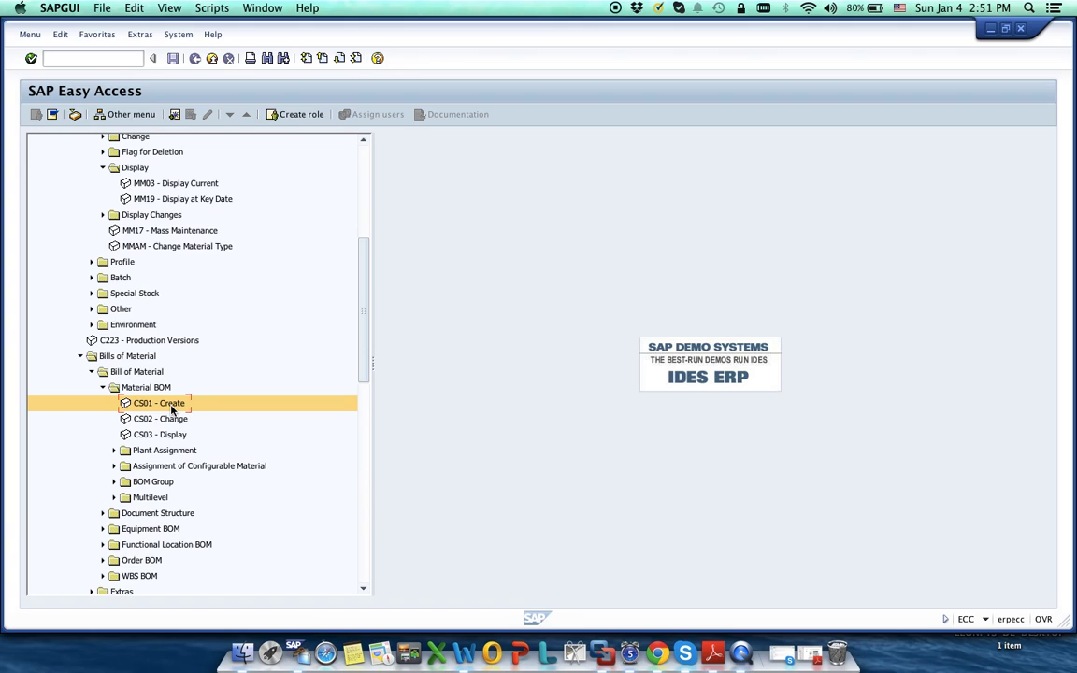
left_click(161, 435)
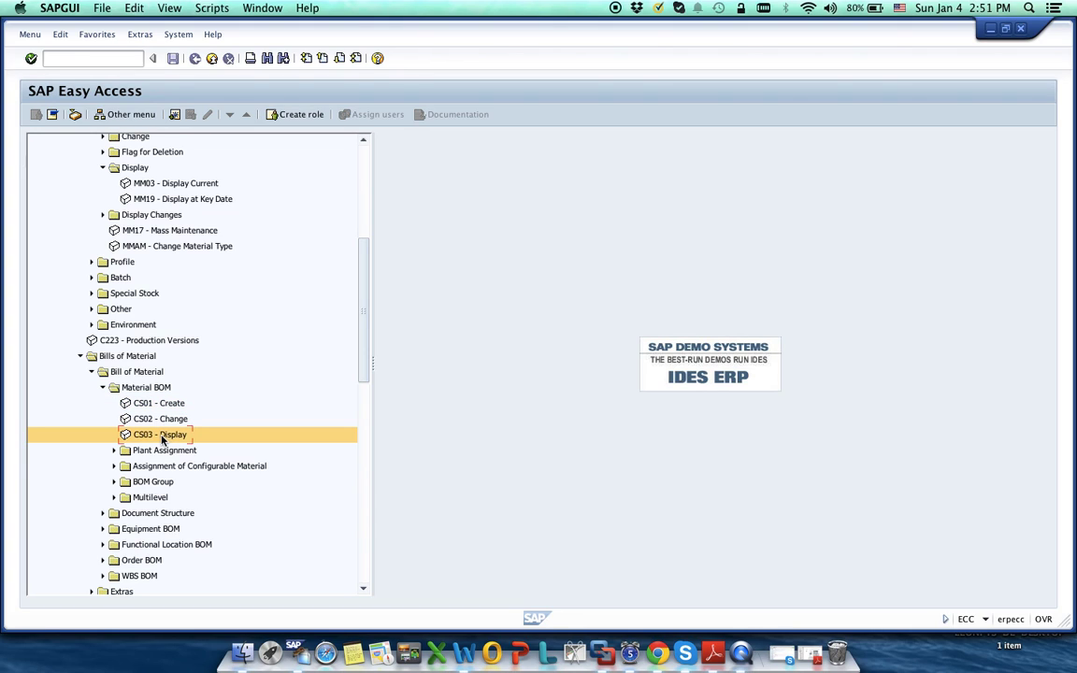
double_click(161, 435)
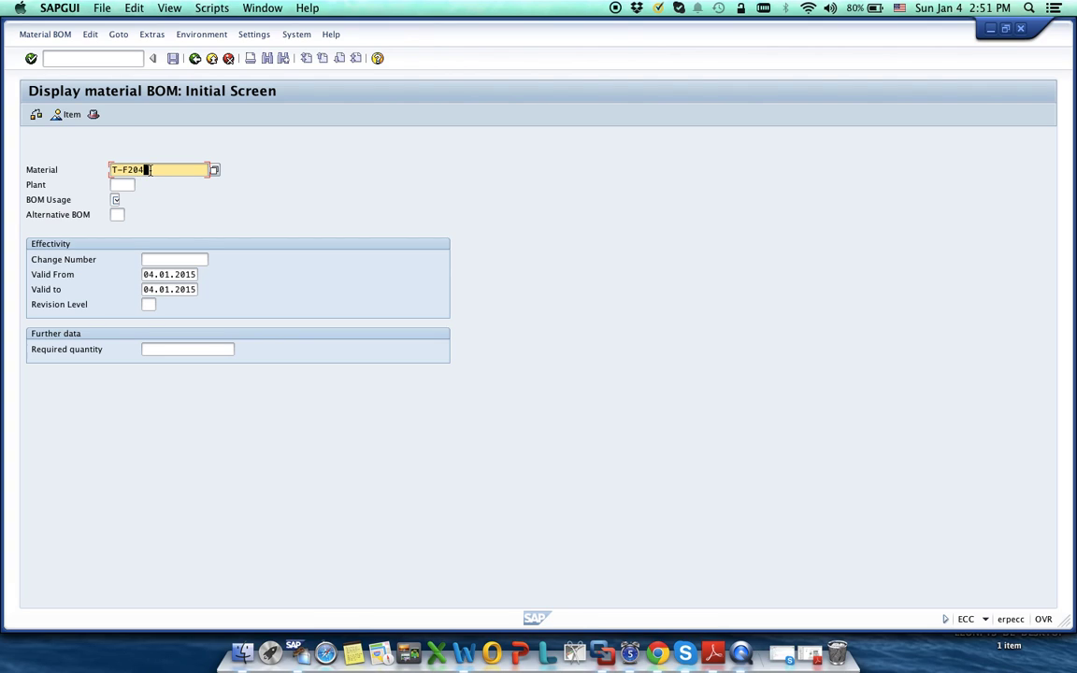
Enter plant 1000 for T-F204 and list the BOM usages available for this material.
left_click(120, 185)
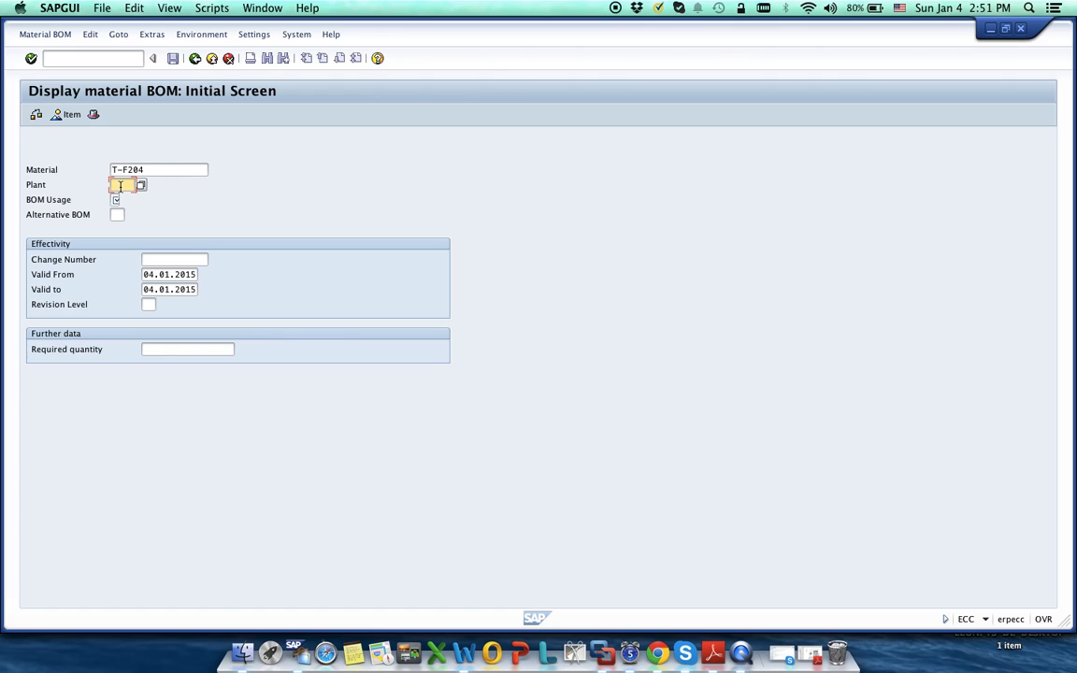
type("1000")
left_click(115, 200)
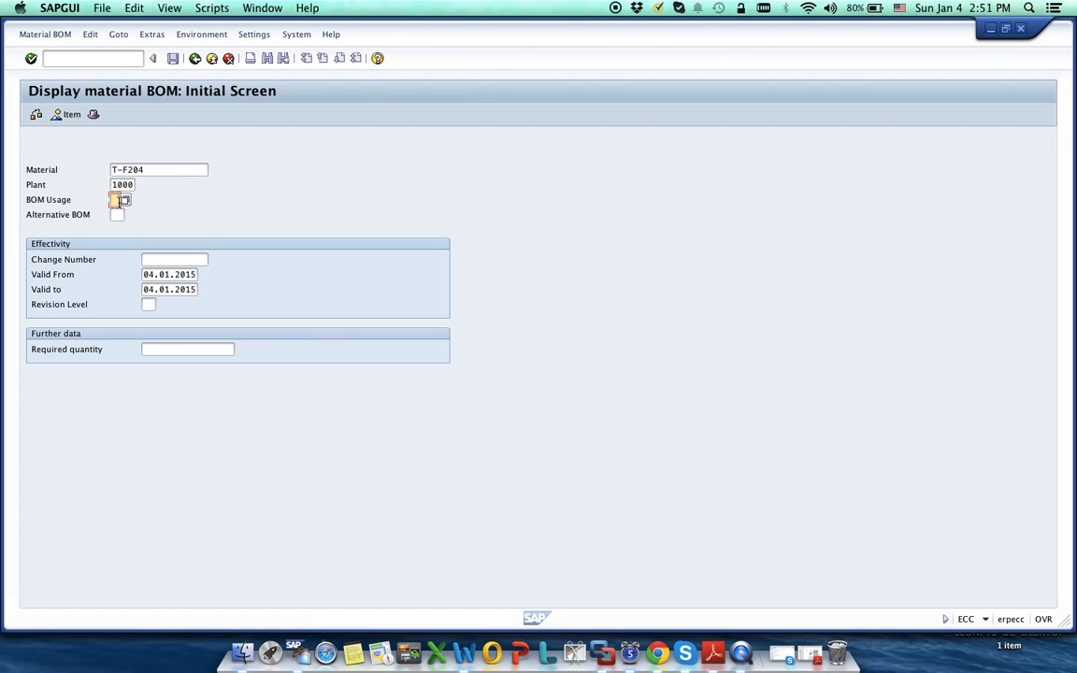
type("1")
left_click(125, 201)
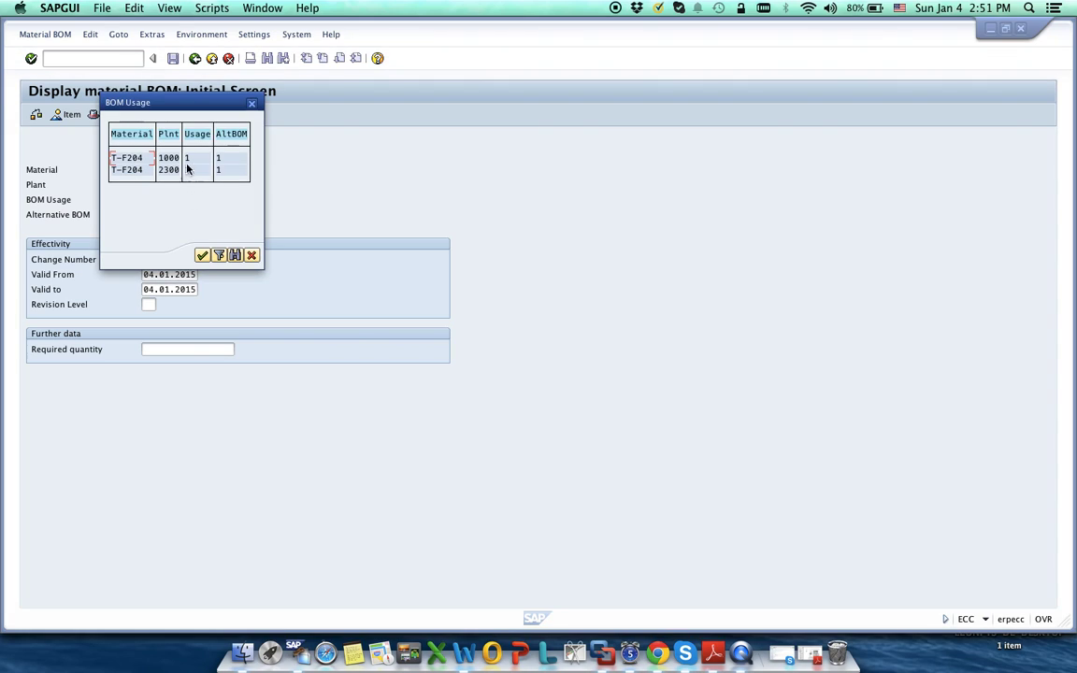
left_click(251, 255)
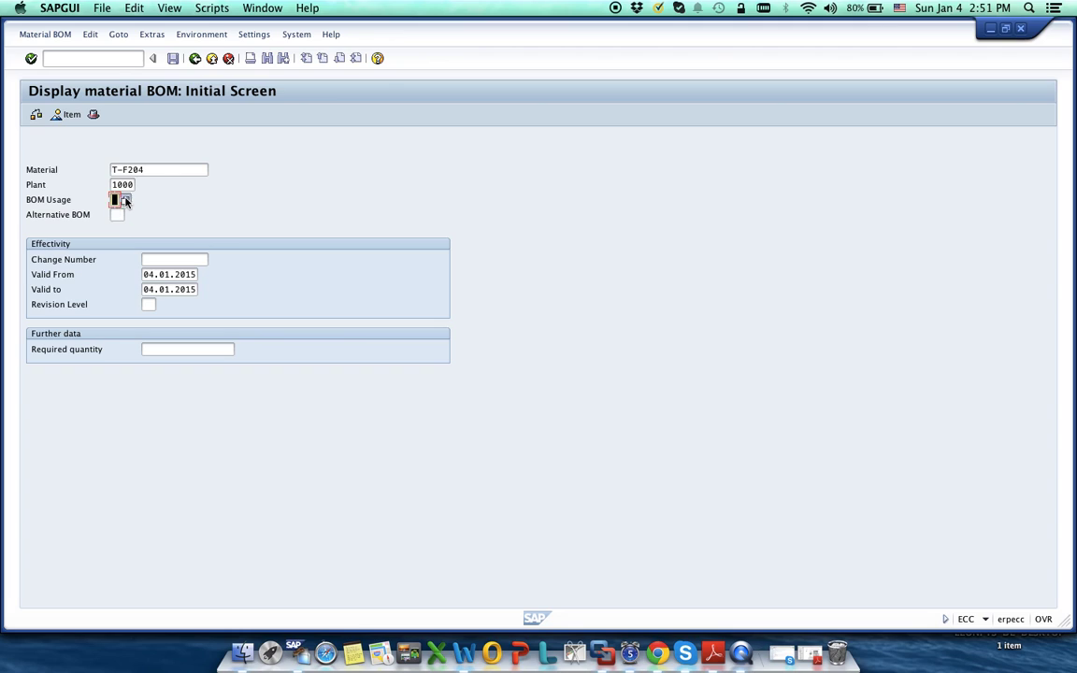
left_click(126, 200)
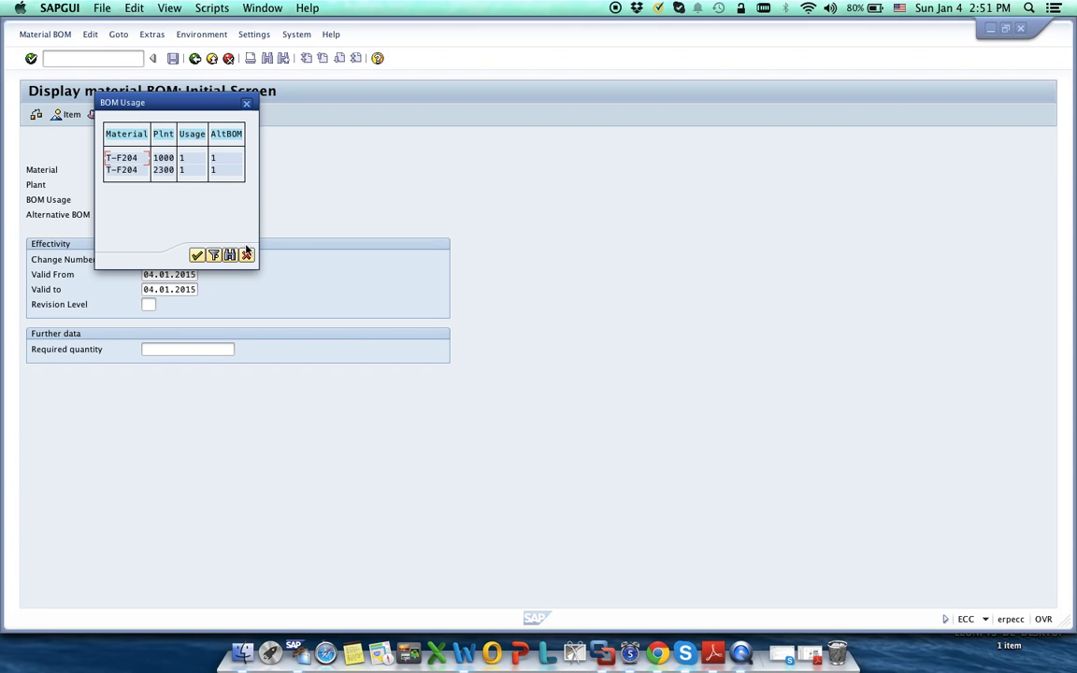
left_click(247, 257)
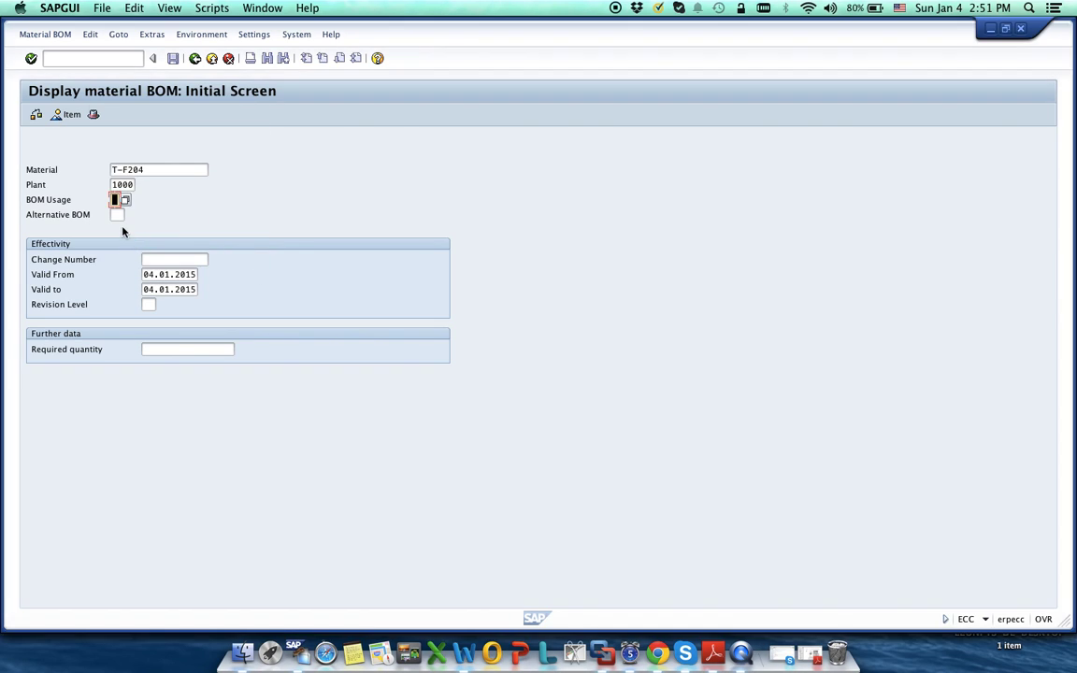
Clear the material and plant and examine the general BOM usages, including Production, Engineering/design and Plant maintenance.
double_click(137, 170)
key("BackSpace")
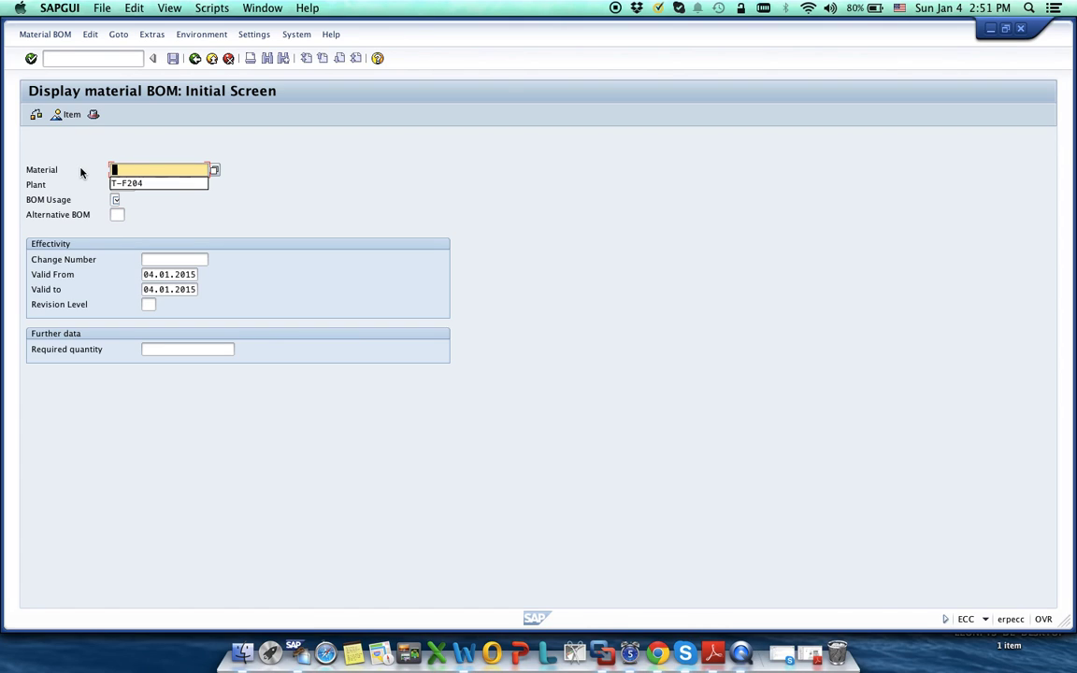
double_click(124, 184)
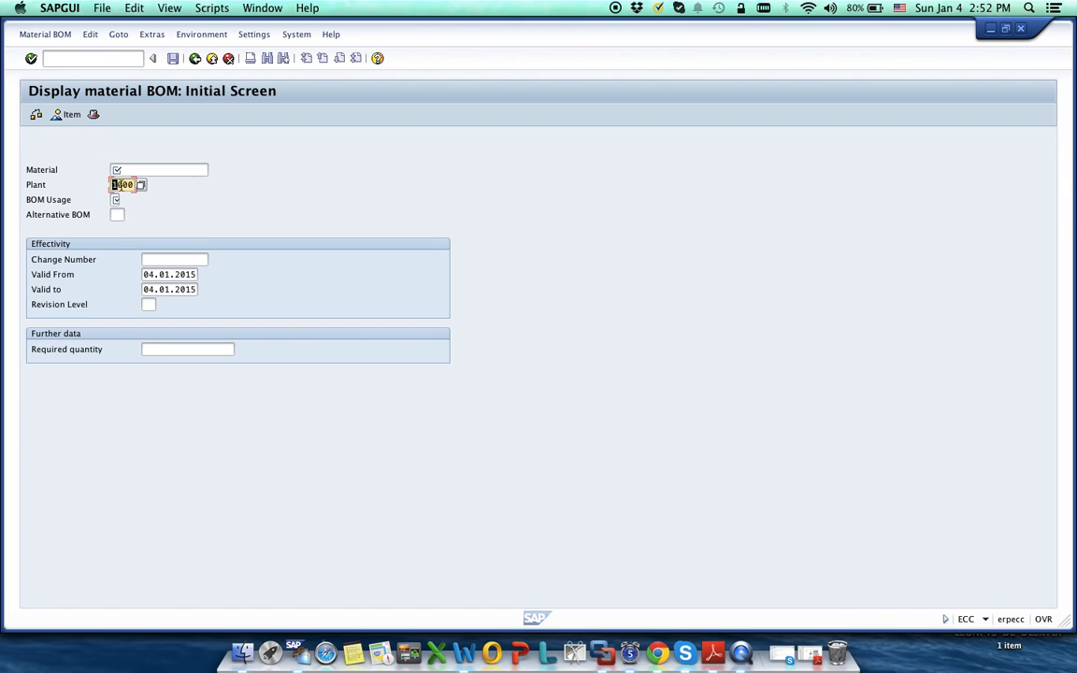
key("BackSpace")
left_click(121, 201)
left_click(126, 200)
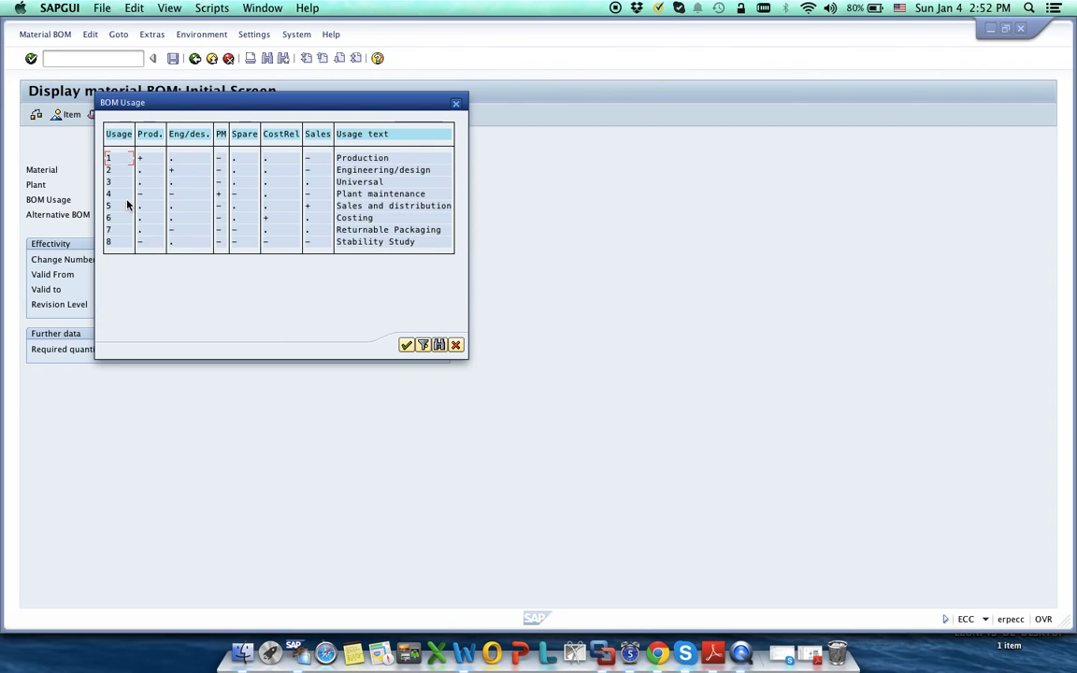
left_click(376, 158)
left_click(433, 171)
left_click(428, 194)
double_click(428, 194)
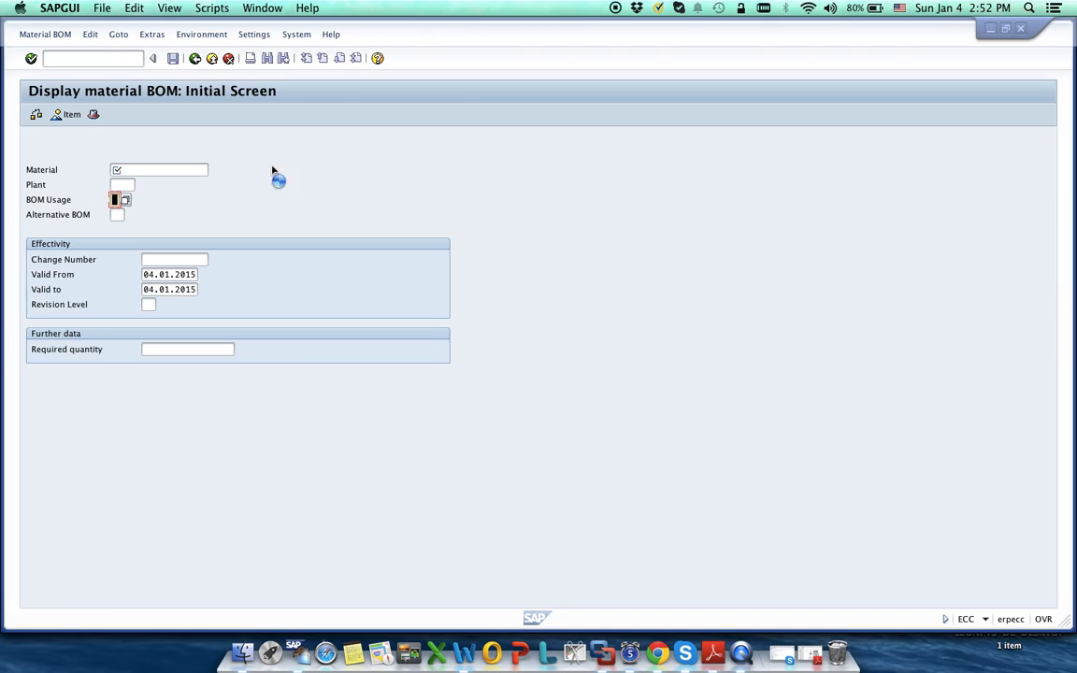
Enter material T-F204, plant 1000 and BOM usage 1, and display the BOM's item overview.
left_click(127, 171)
type("T-F204")
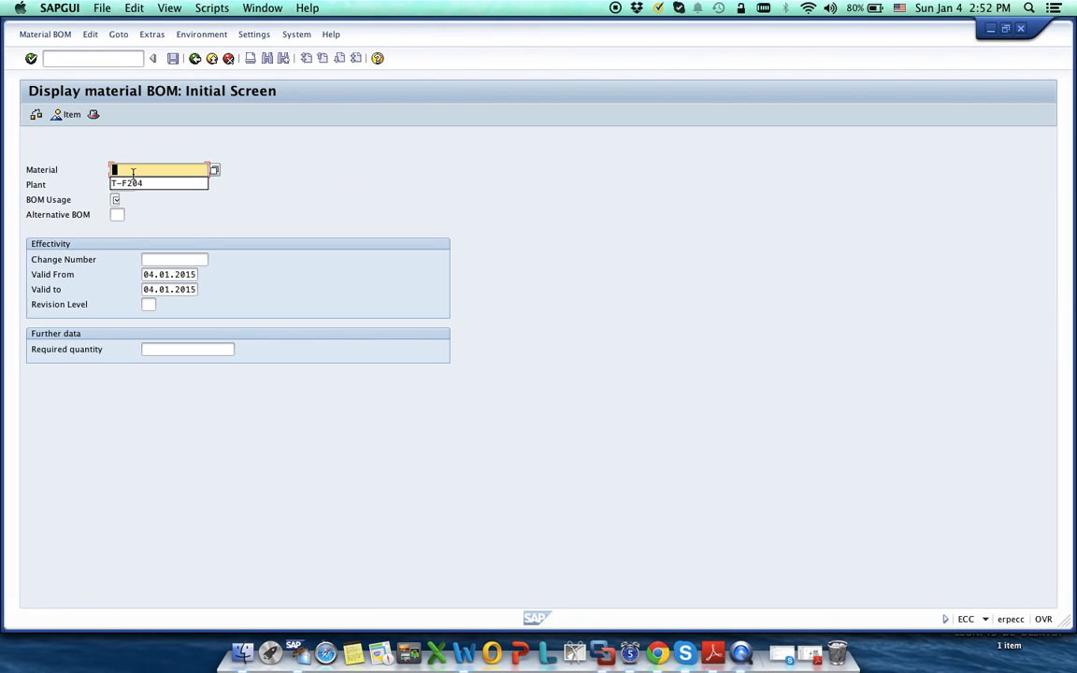
key("Tab")
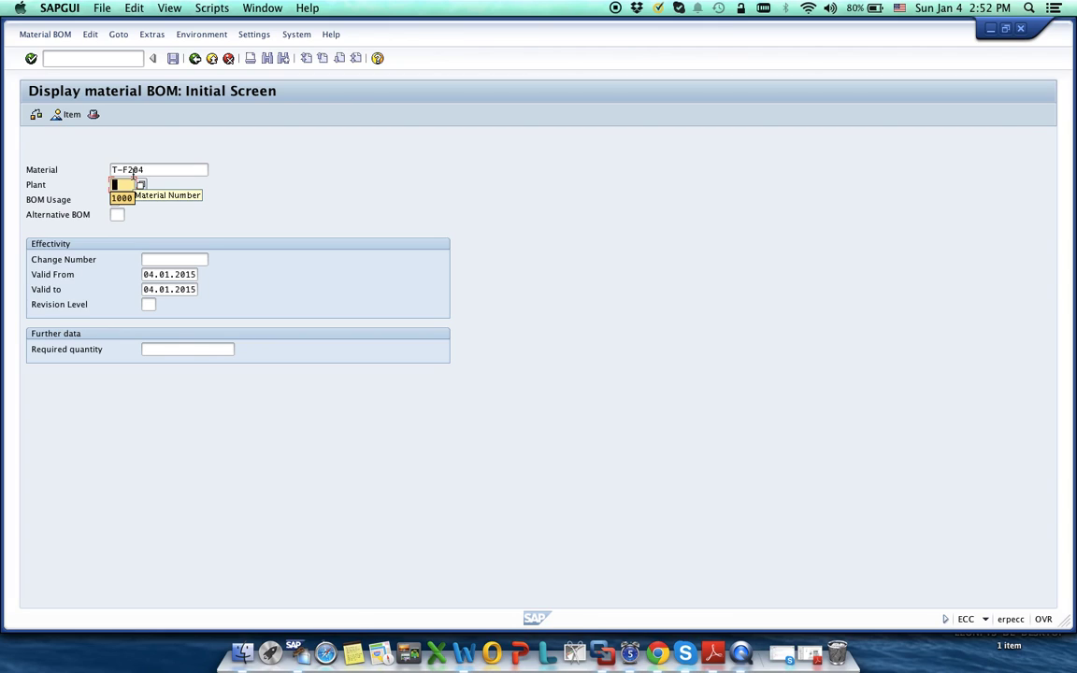
type("1000")
key("Tab")
type("1")
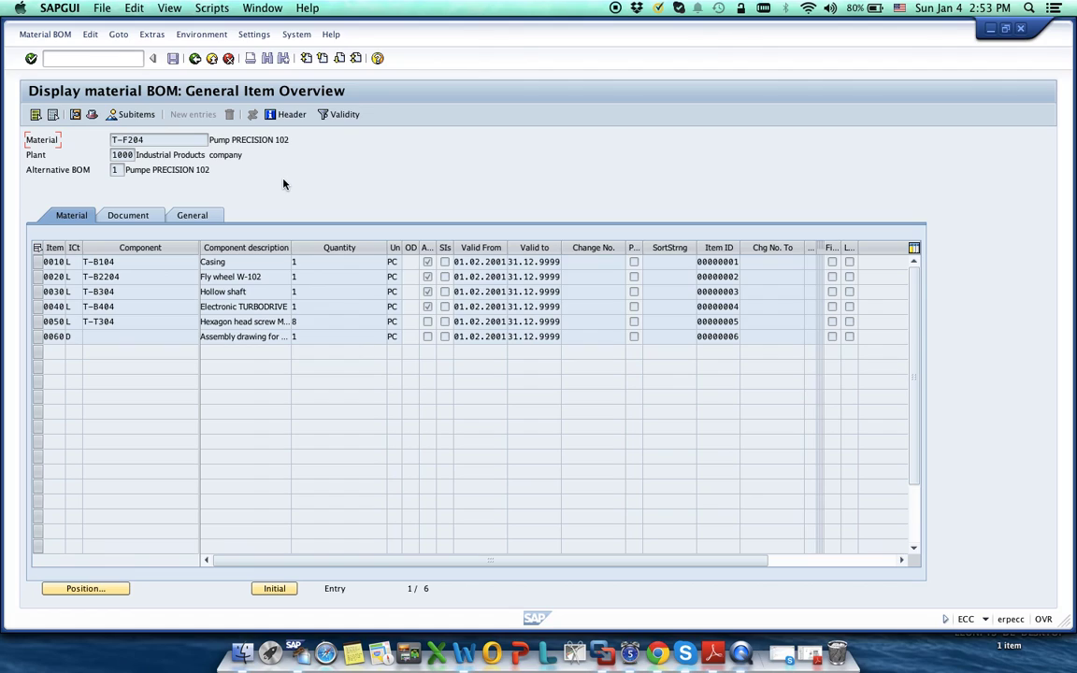
Review the components of T-F204's BOM, view its header data with the base quantity, and return to the item overview.
left_click(132, 261)
left_click_drag(49, 339, 75, 343)
left_click(147, 139)
left_click(90, 114)
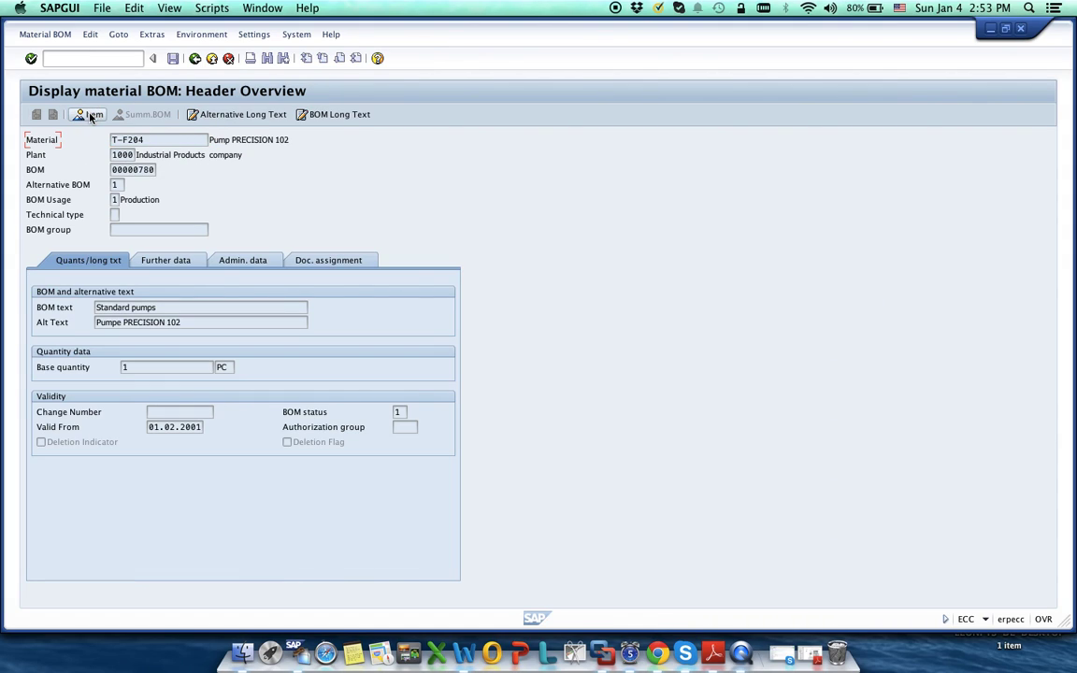
left_click(156, 368)
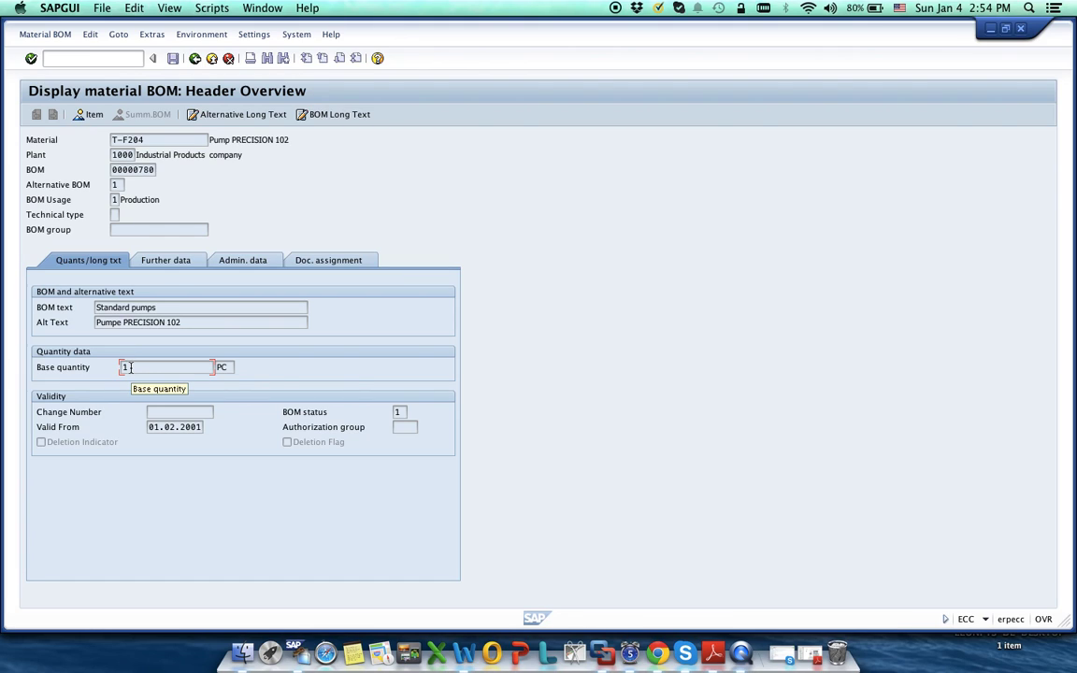
double_click(130, 367)
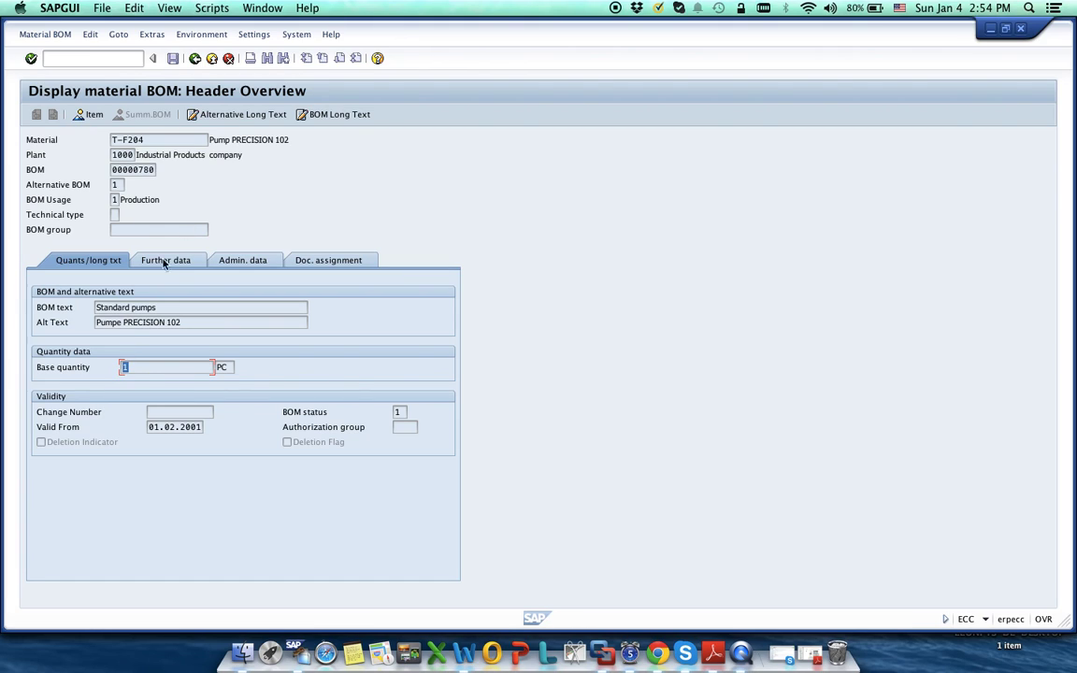
left_click_drag(209, 140, 236, 143)
left_click(195, 59)
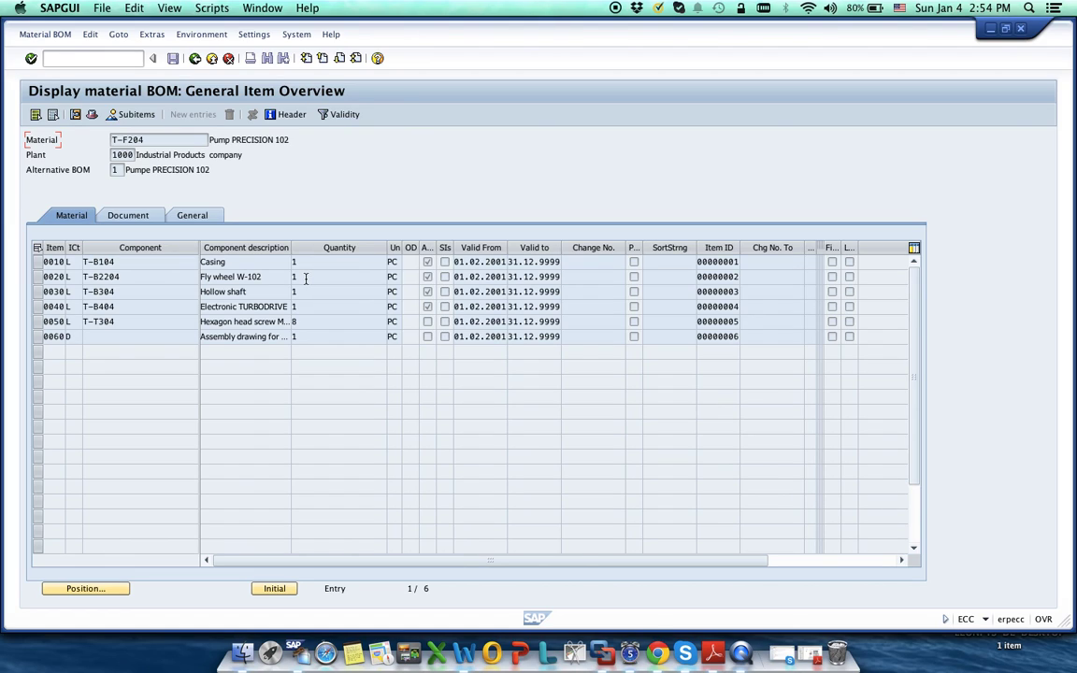
Display the production BOM of the Casing assembly T-B104 from item 0010, and go back to T-F204's item overview.
left_click(243, 264)
left_click(37, 262)
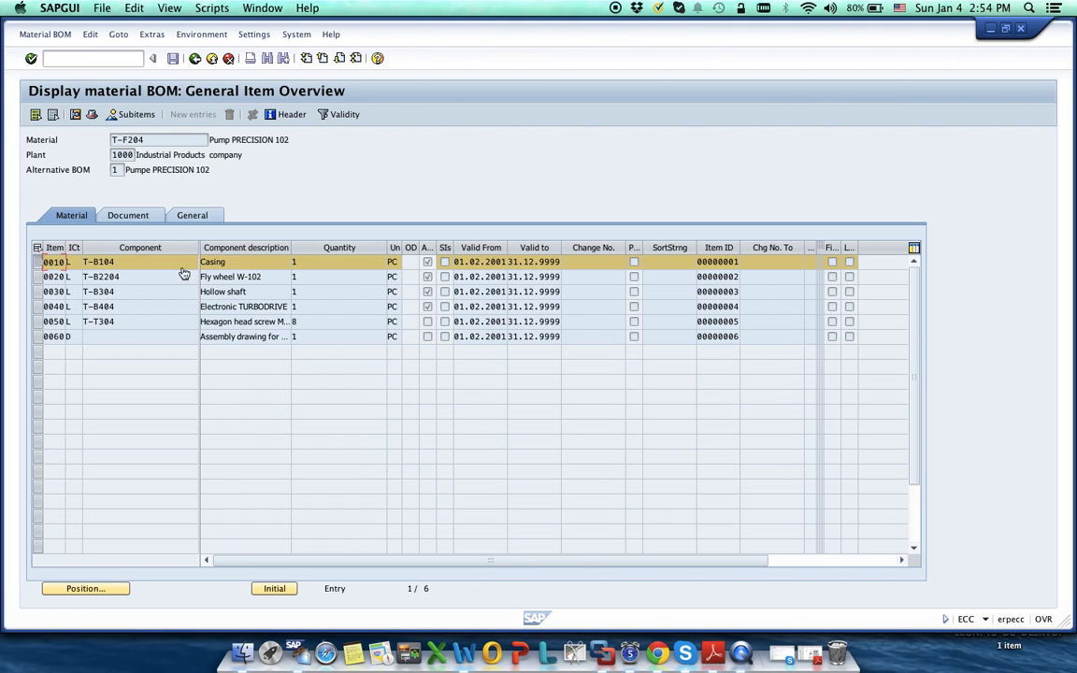
left_click(428, 264)
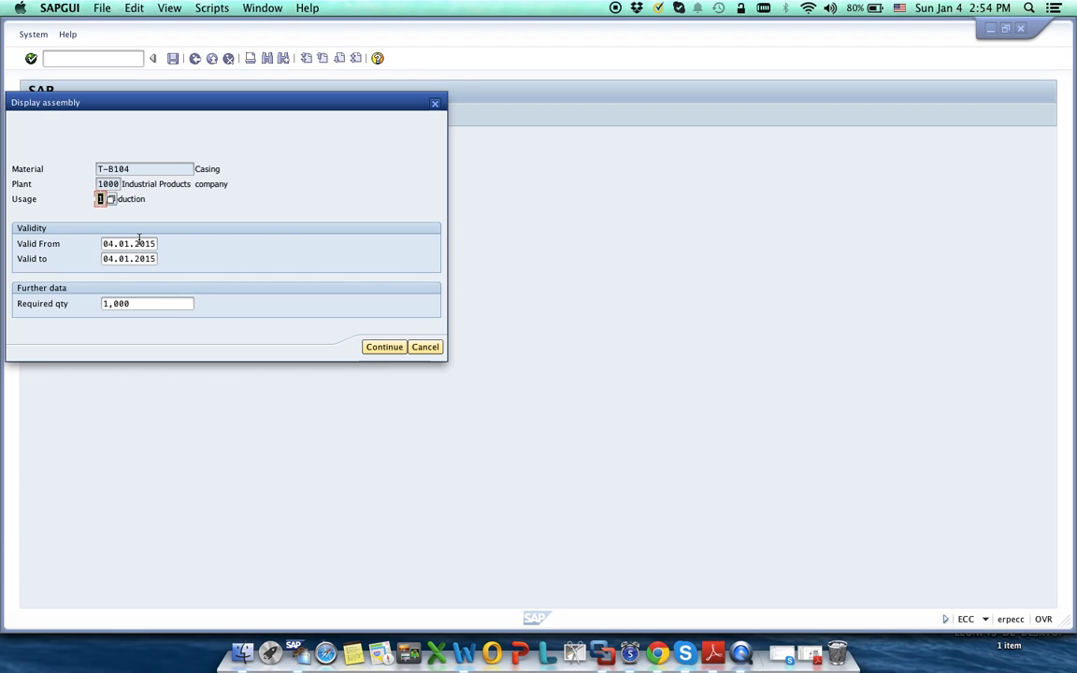
left_click(391, 348)
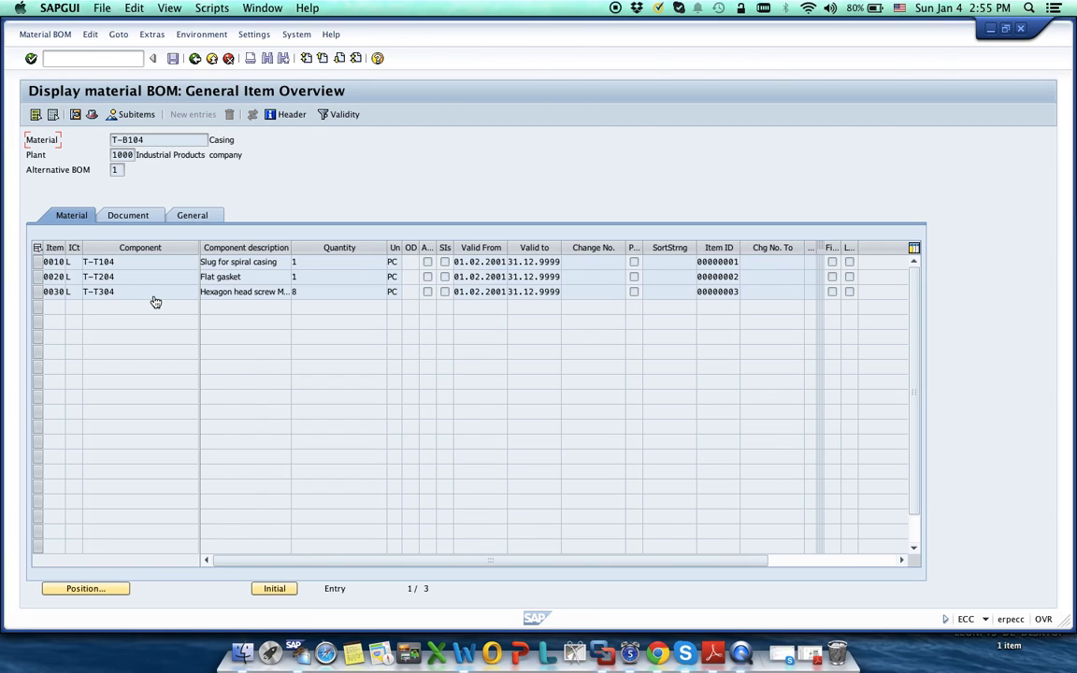
left_click(195, 58)
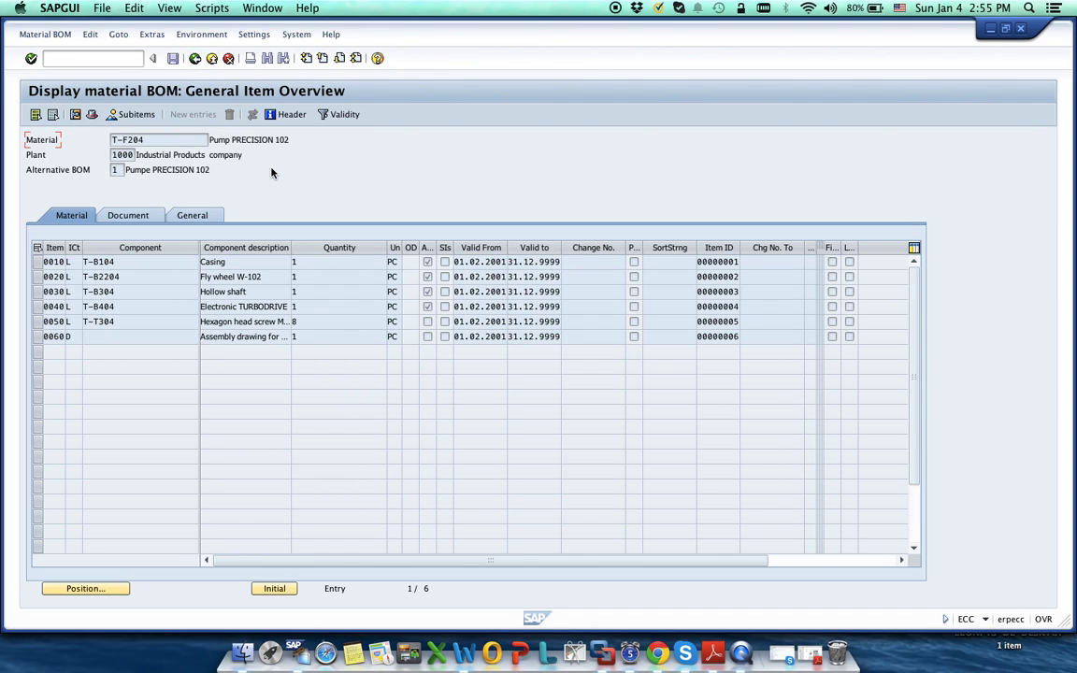
Leave the BOM display for the SAP Easy Access screen and collapse the Bills of Material folder.
left_click(194, 58)
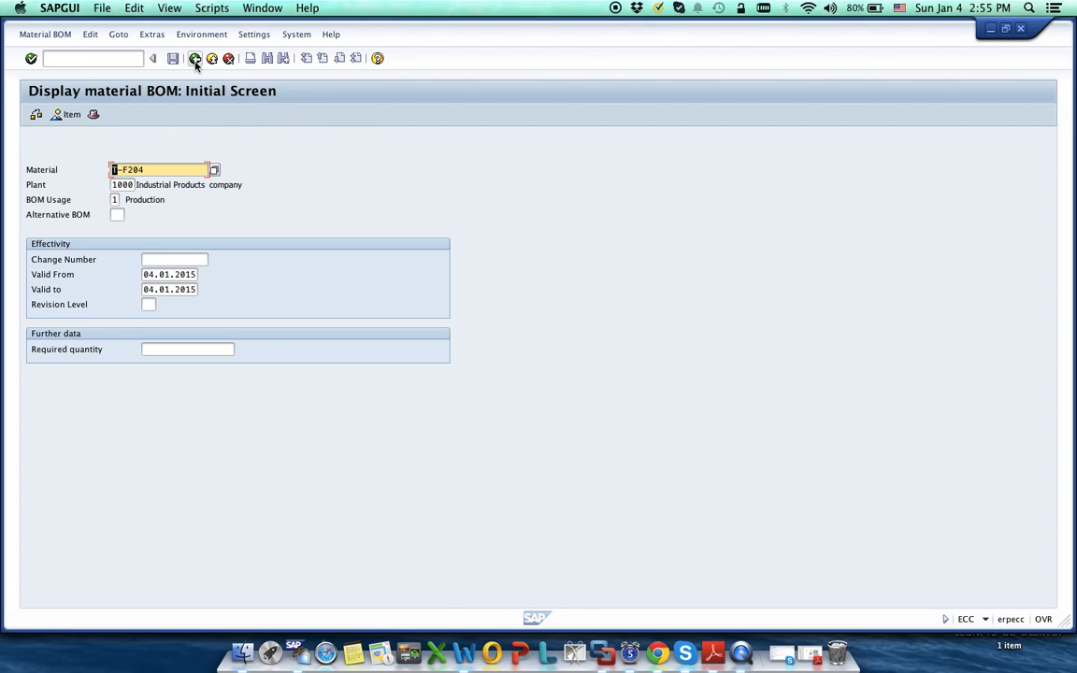
left_click(194, 58)
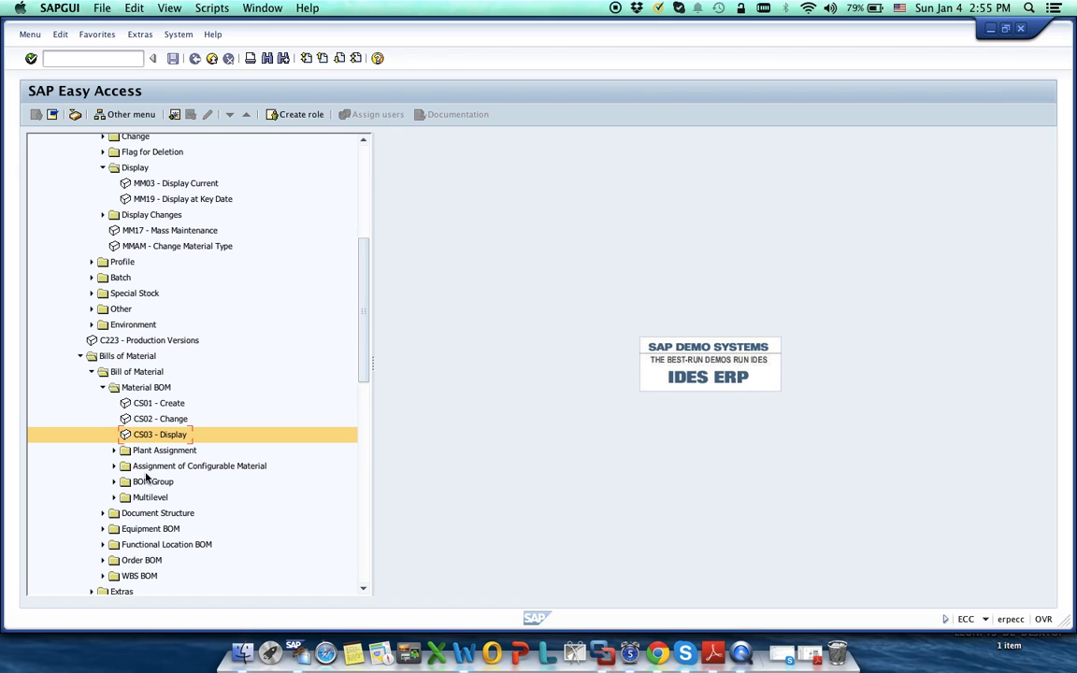
left_click_drag(365, 331, 367, 386)
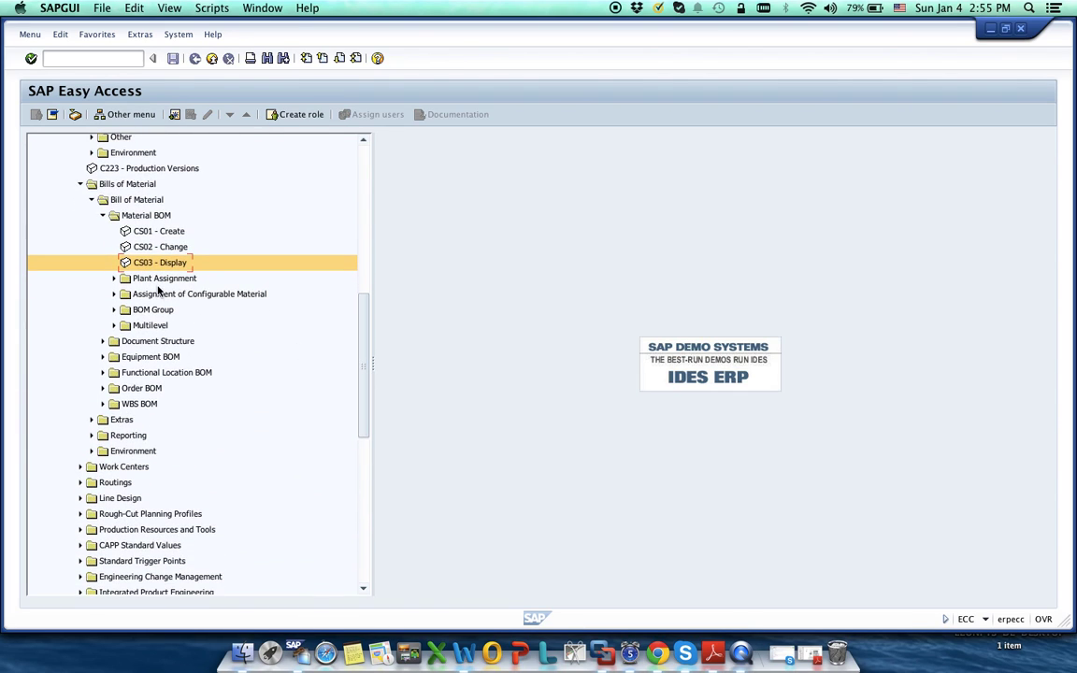
left_click(80, 185)
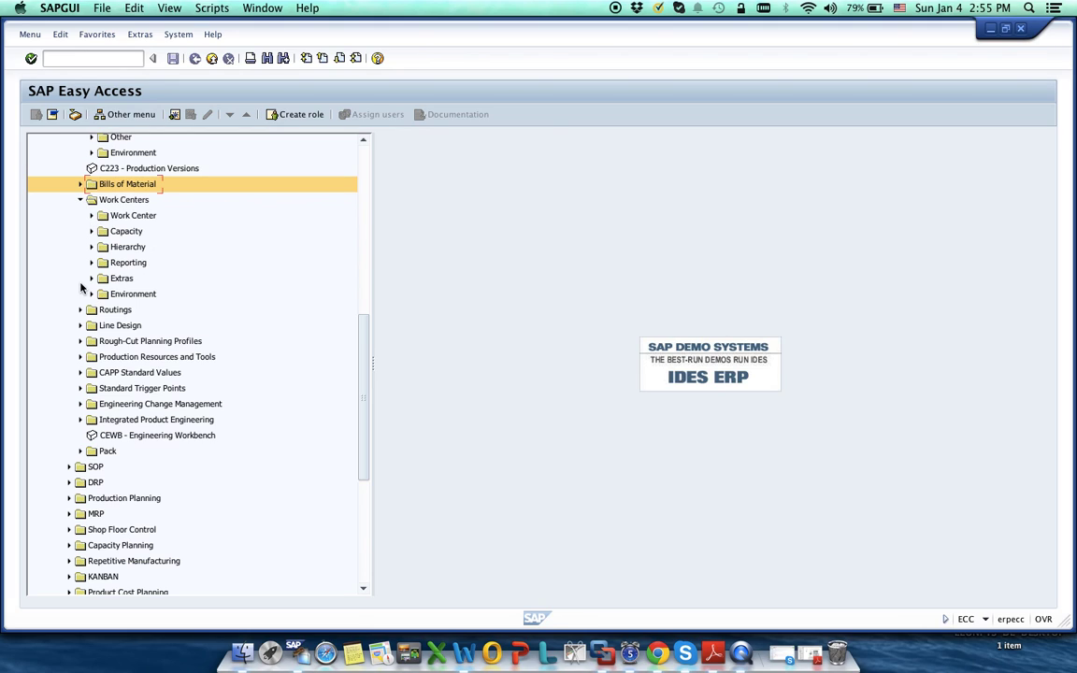
Expand Routings down to Standard Routings and start CA03 - Display.
left_click(80, 311)
left_click(90, 325)
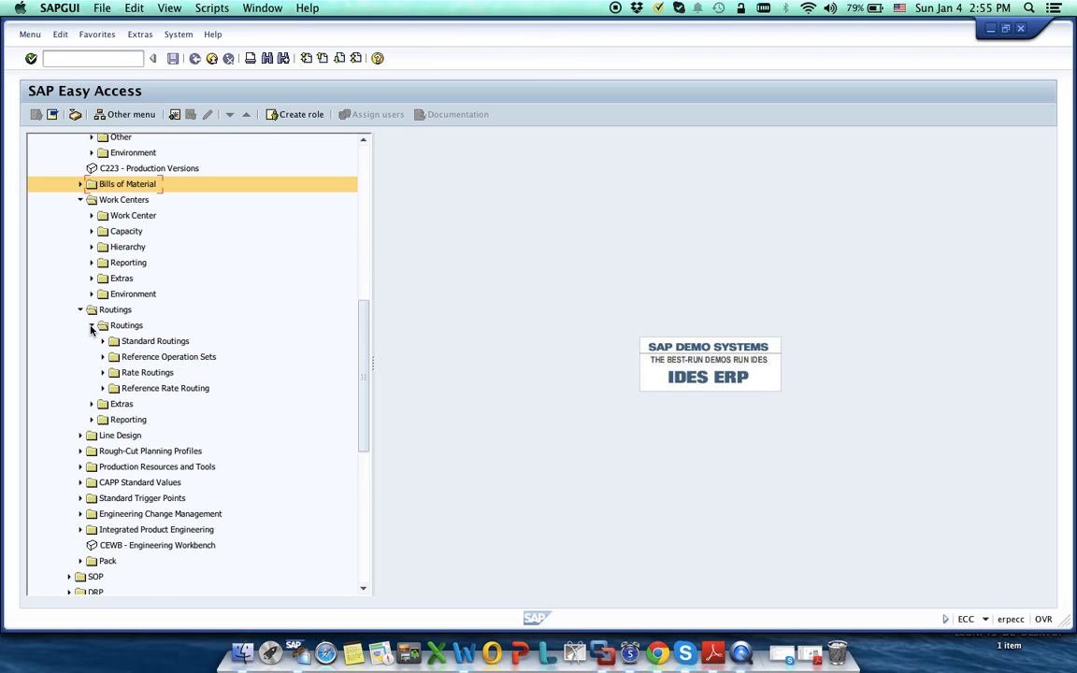
left_click(103, 341)
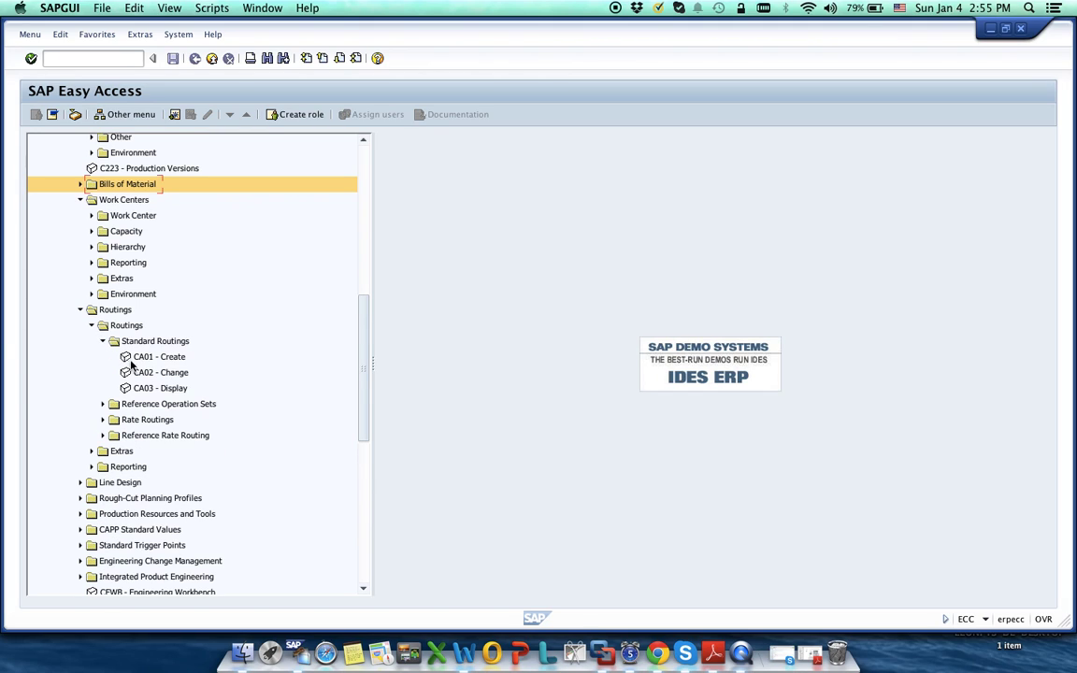
double_click(149, 388)
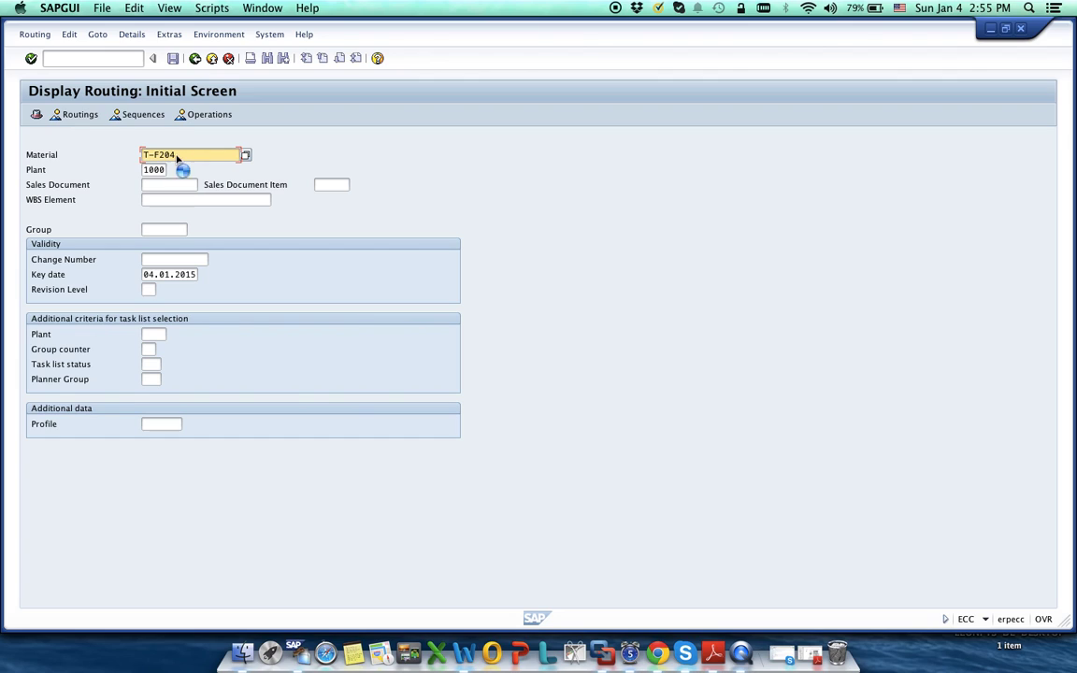
List the routings of T-F204 in plant 1000 and display the operations of Pumpe (Standardablauf).
key("Return")
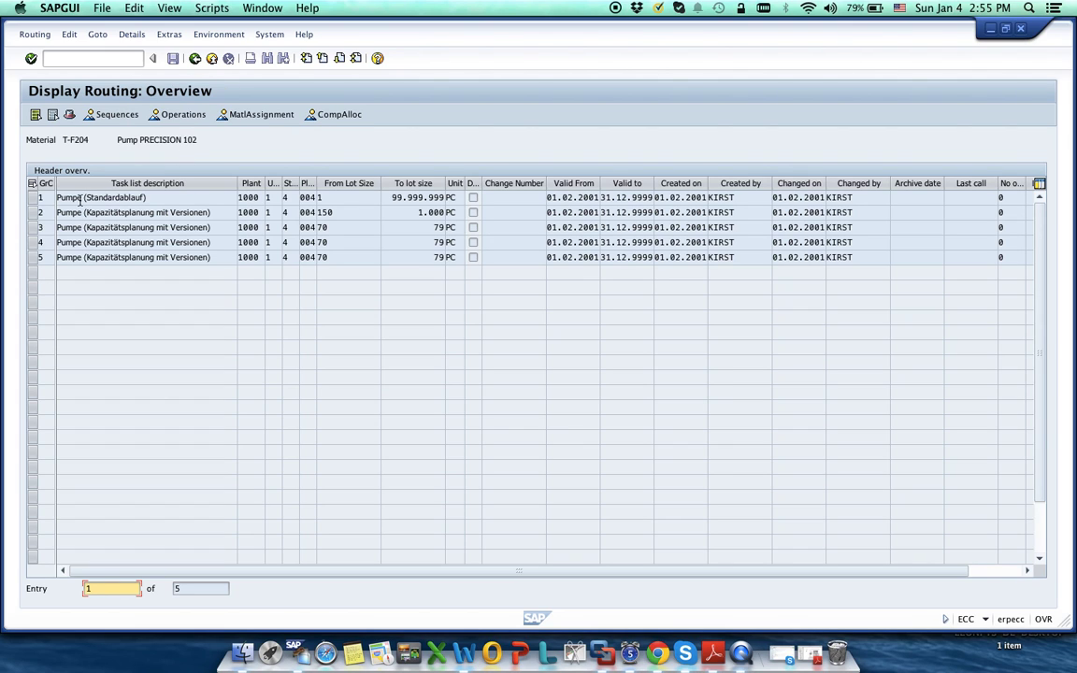
left_click(33, 200)
left_click(70, 201)
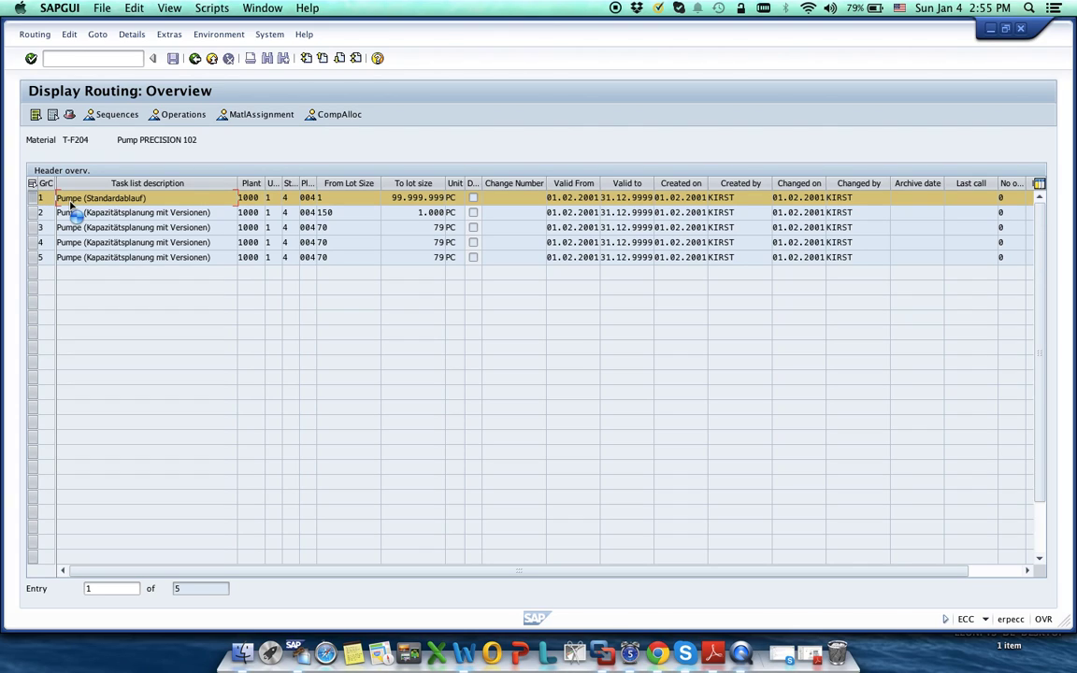
double_click(70, 202)
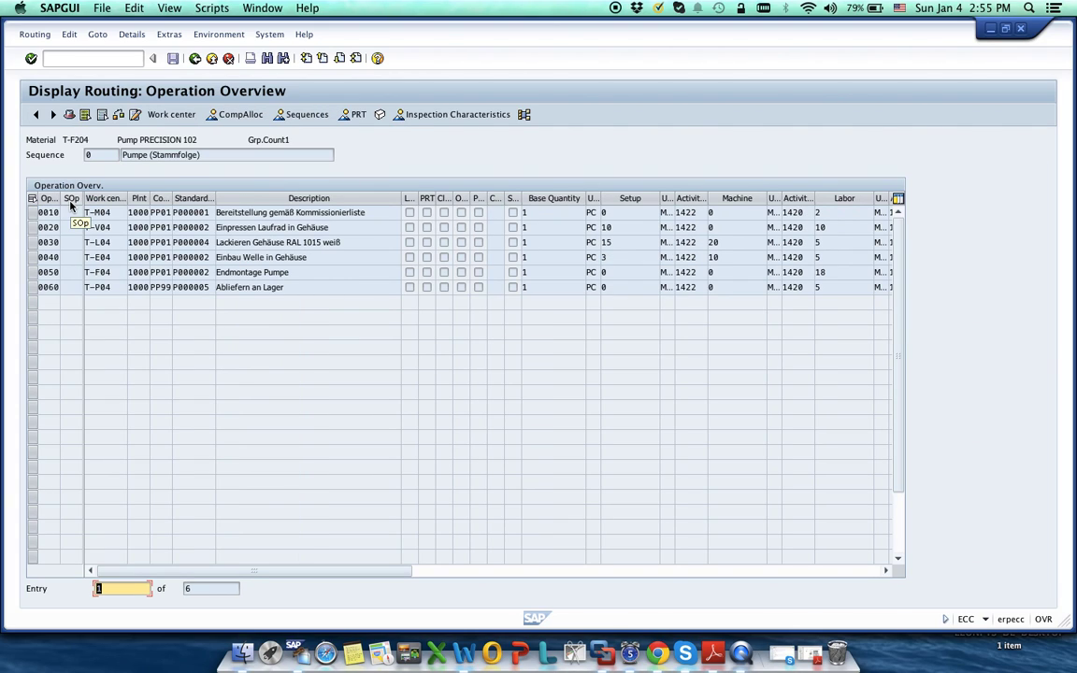
Review the work centers assigned to the operations of the pump routing.
left_click(109, 228)
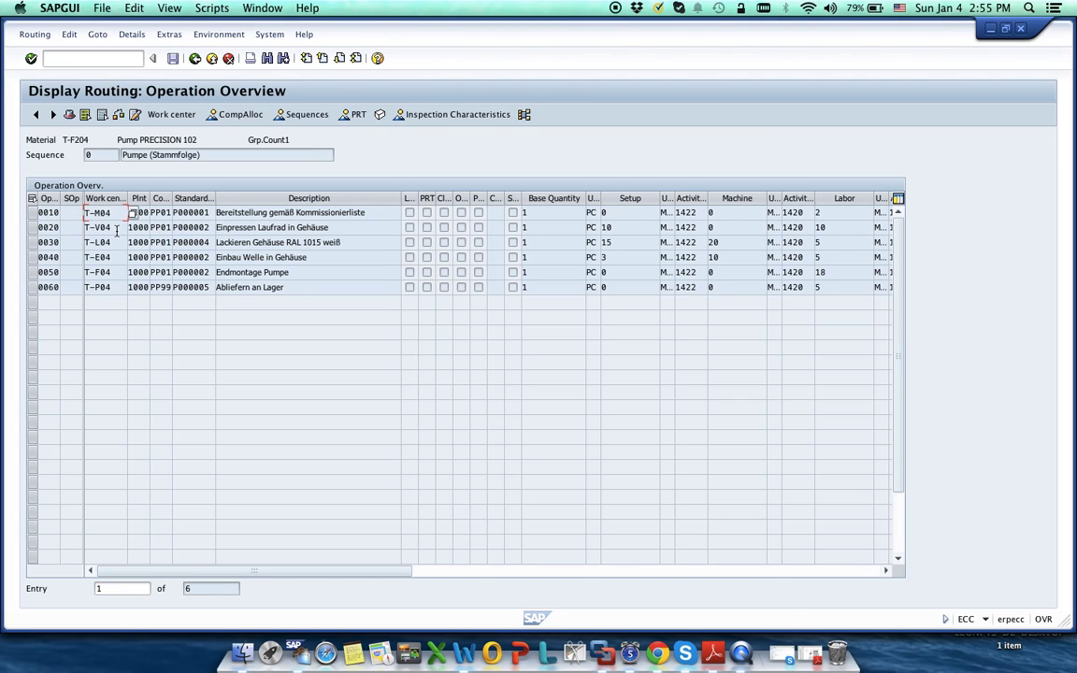
left_click(107, 242)
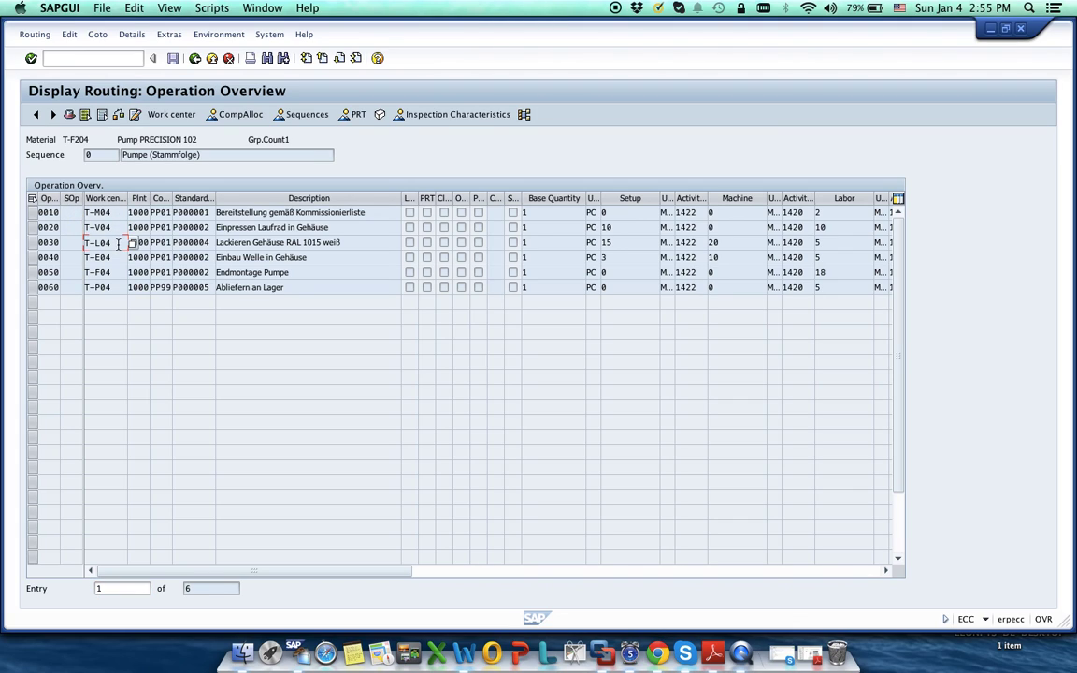
left_click(118, 258)
left_click(118, 272)
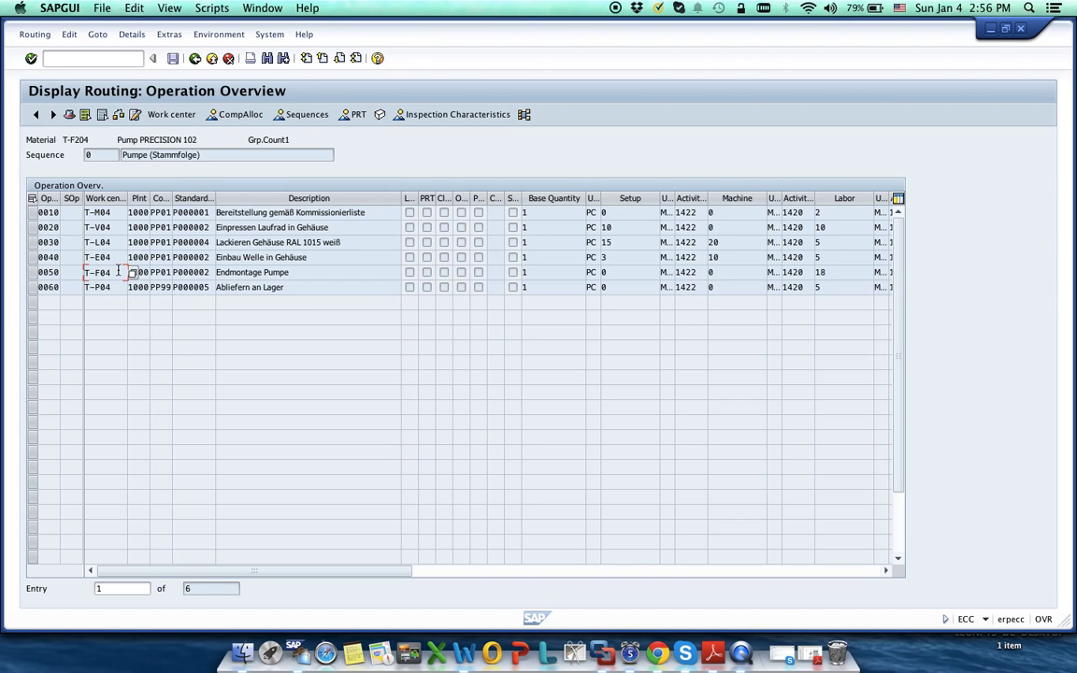
left_click(112, 228)
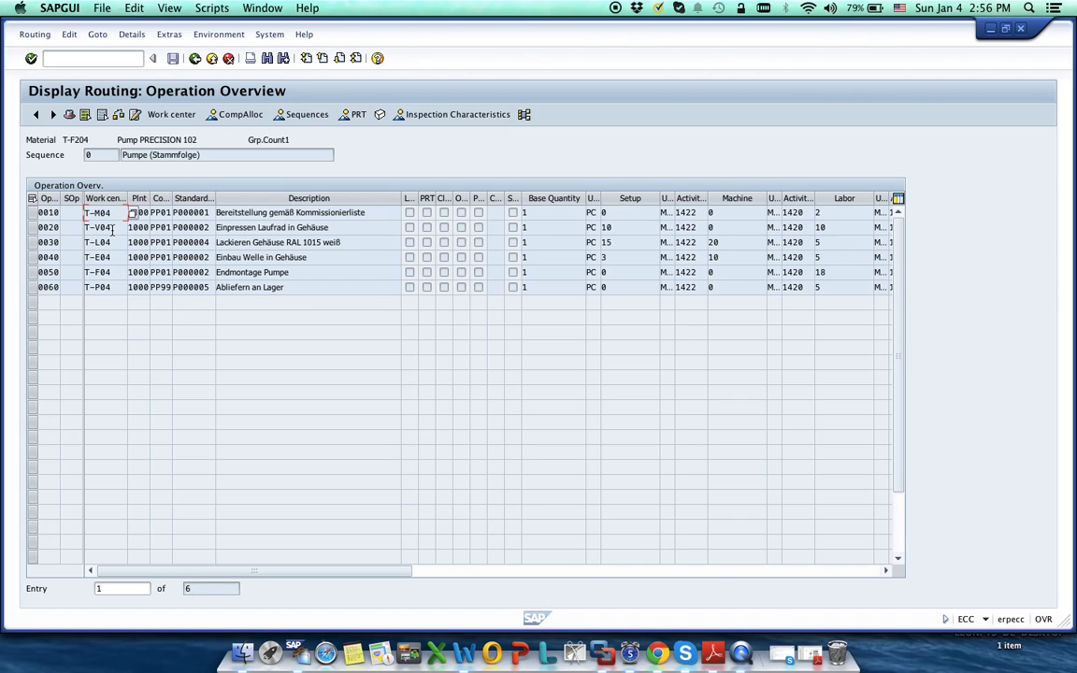
Examine the base quantity and the setup, machine and labor times of operation 0010.
left_click(629, 214)
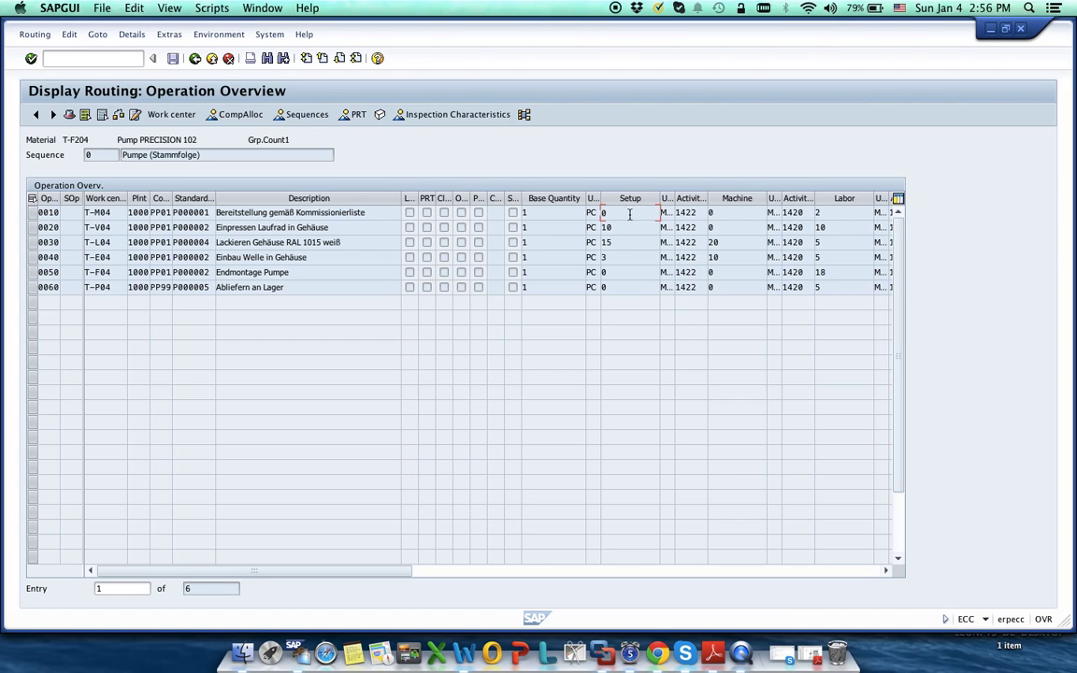
left_click(550, 228)
left_click(546, 214)
left_click(628, 213)
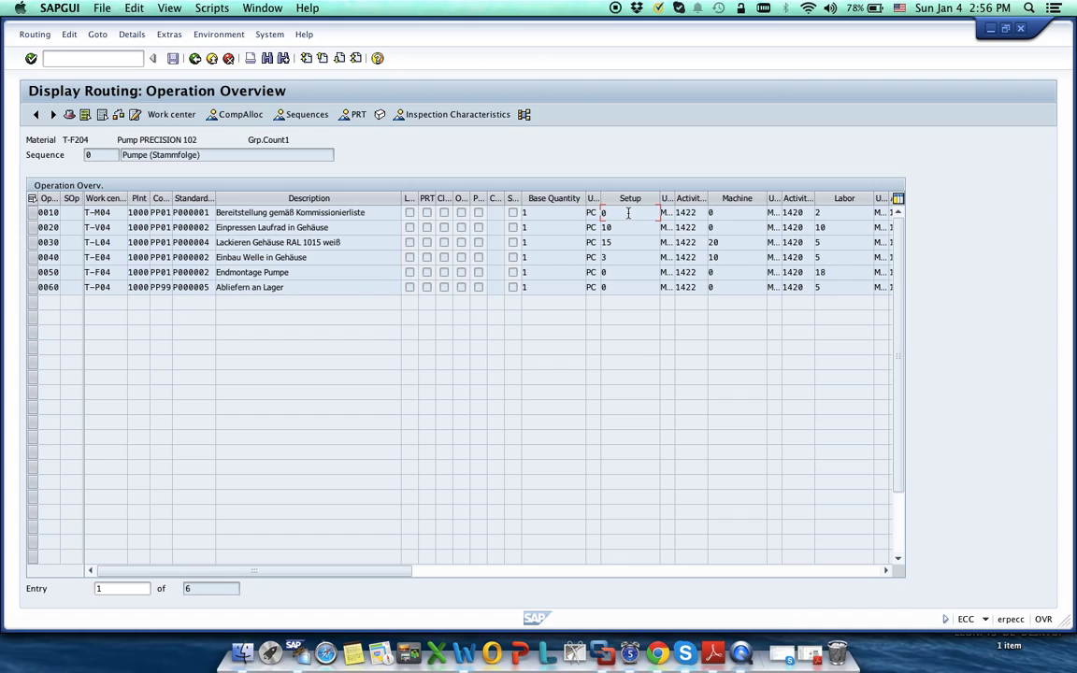
left_click(230, 214)
left_click(544, 213)
left_click(631, 213)
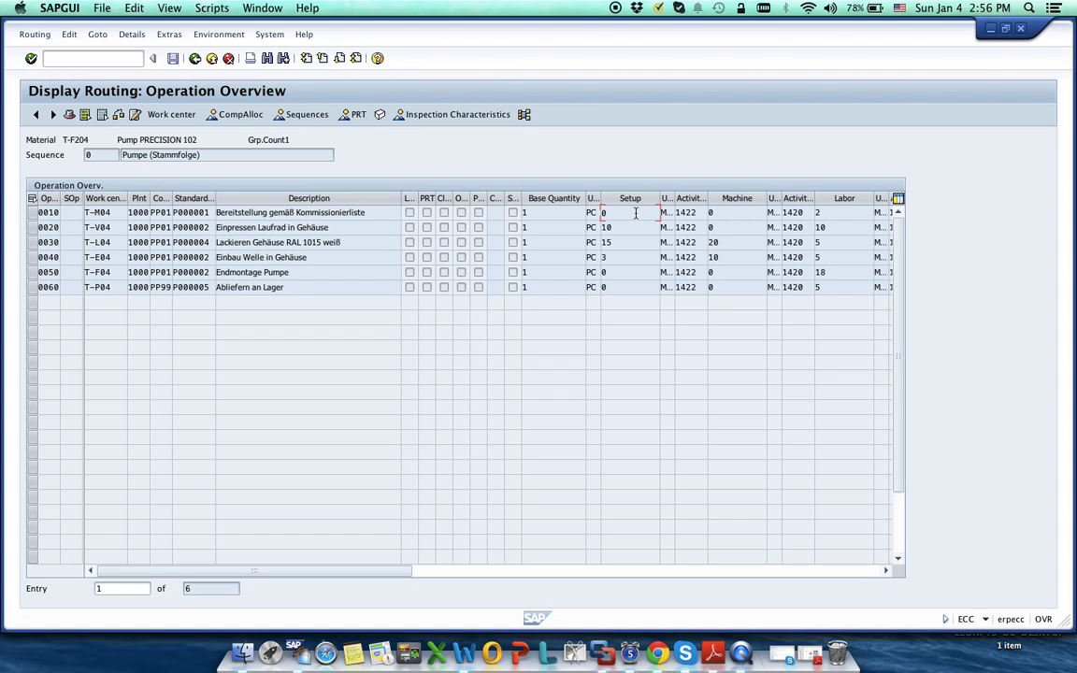
left_click(723, 213)
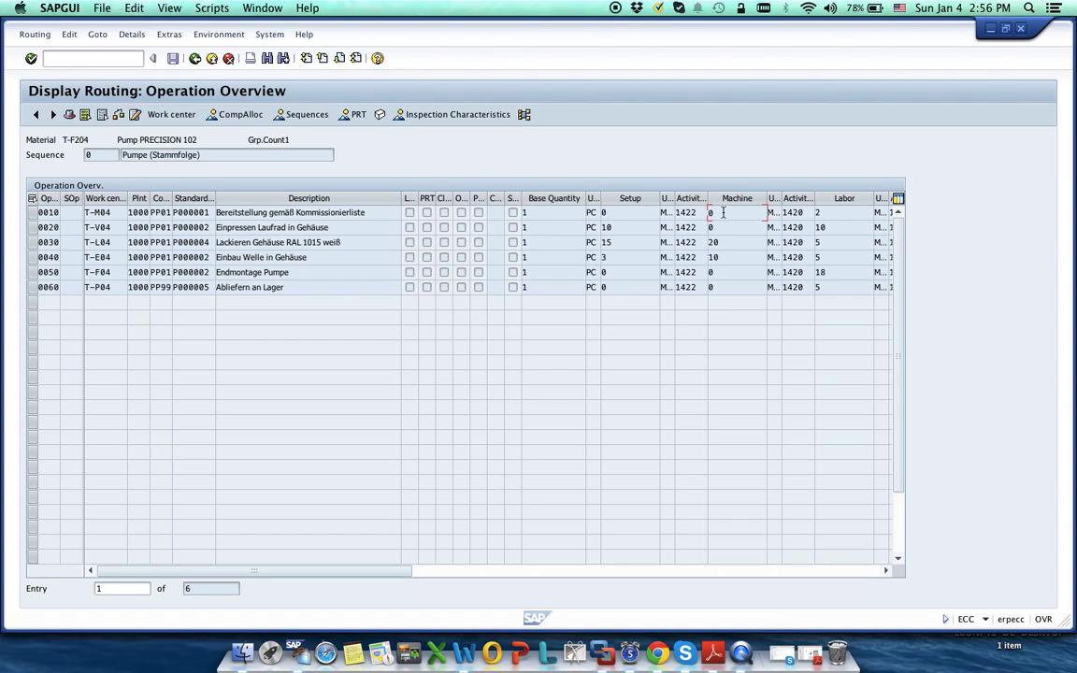
left_click(846, 215)
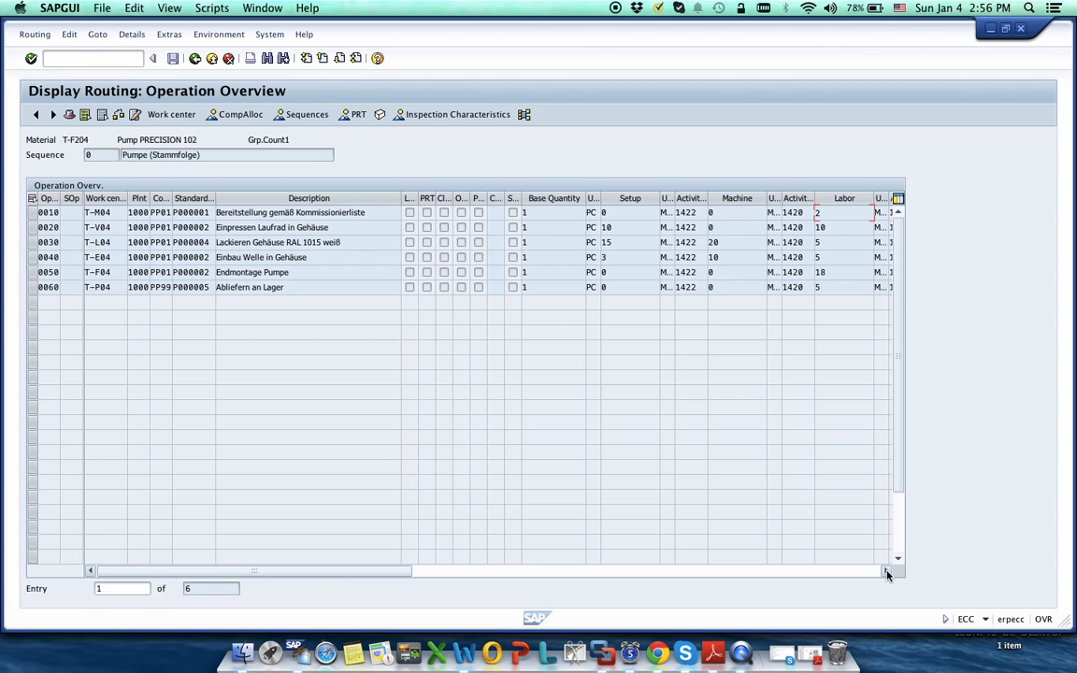
Review the setup times of operations 0020 to 0060.
left_click(624, 230)
left_click(622, 247)
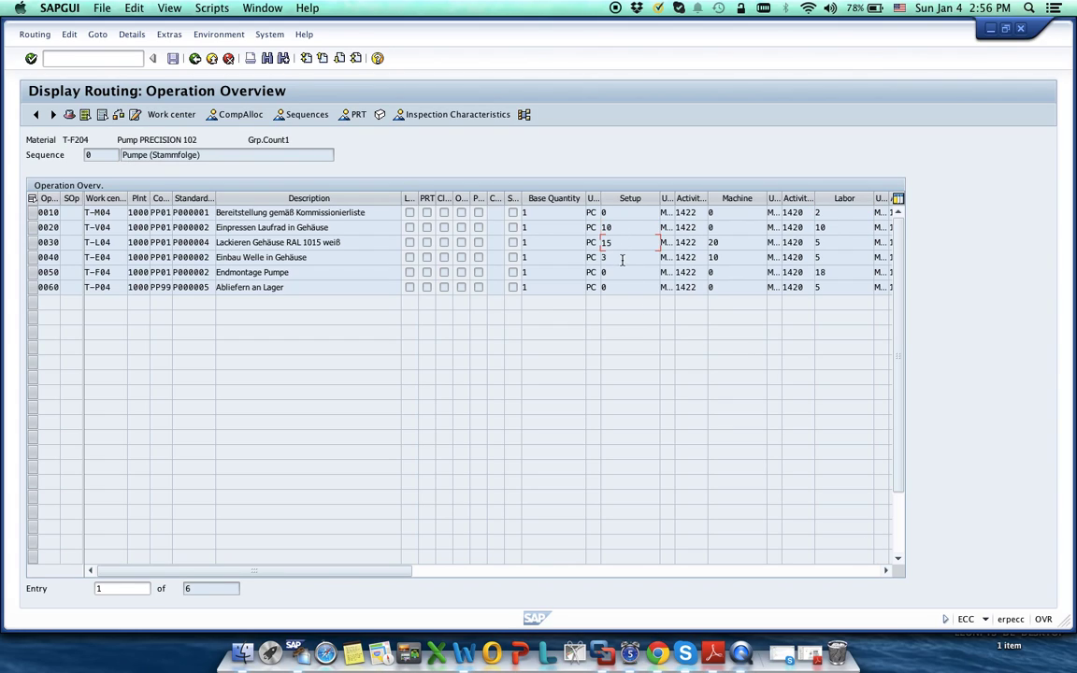
left_click(623, 261)
left_click(623, 275)
left_click(621, 289)
Display the routing's component allocation, review the listed BOM components, and return to the operation overview.
left_click(240, 114)
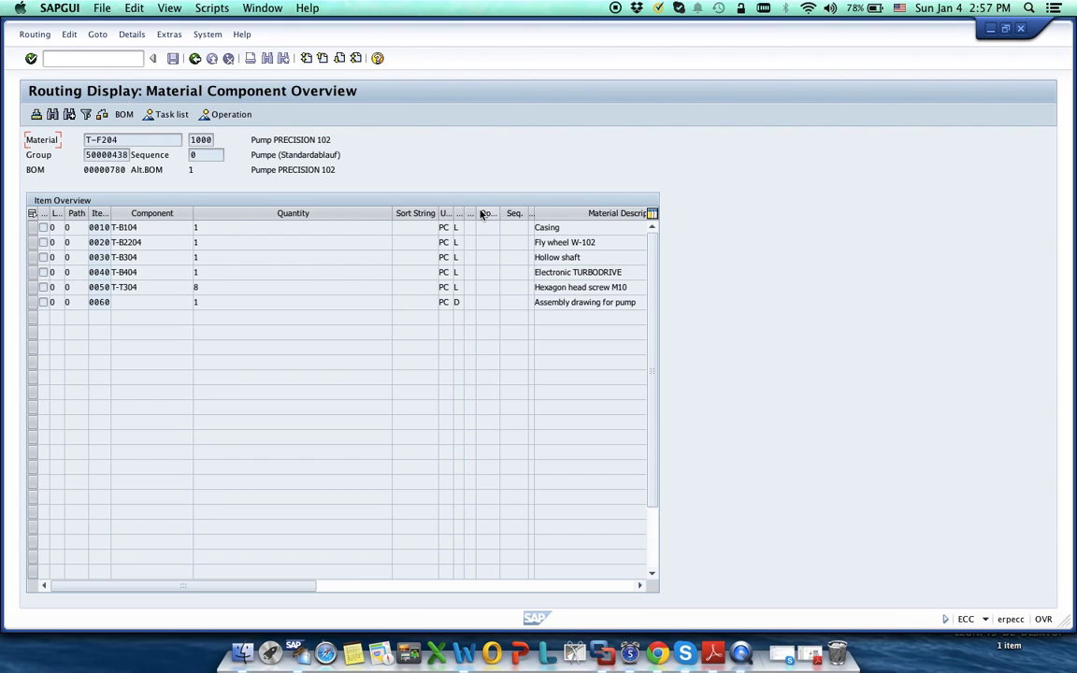
left_click(155, 243)
left_click(154, 258)
left_click(154, 273)
left_click(151, 288)
left_click(195, 59)
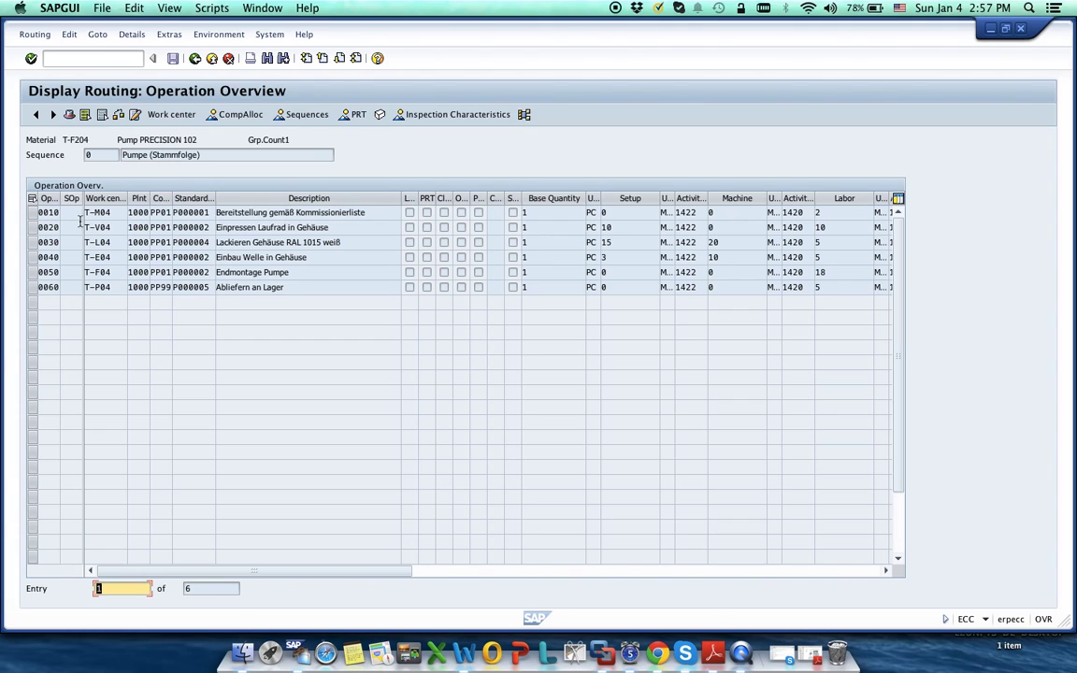
Display the basic data of work center T-M04 from operation 0010 and list the possible work center categories.
double_click(111, 213)
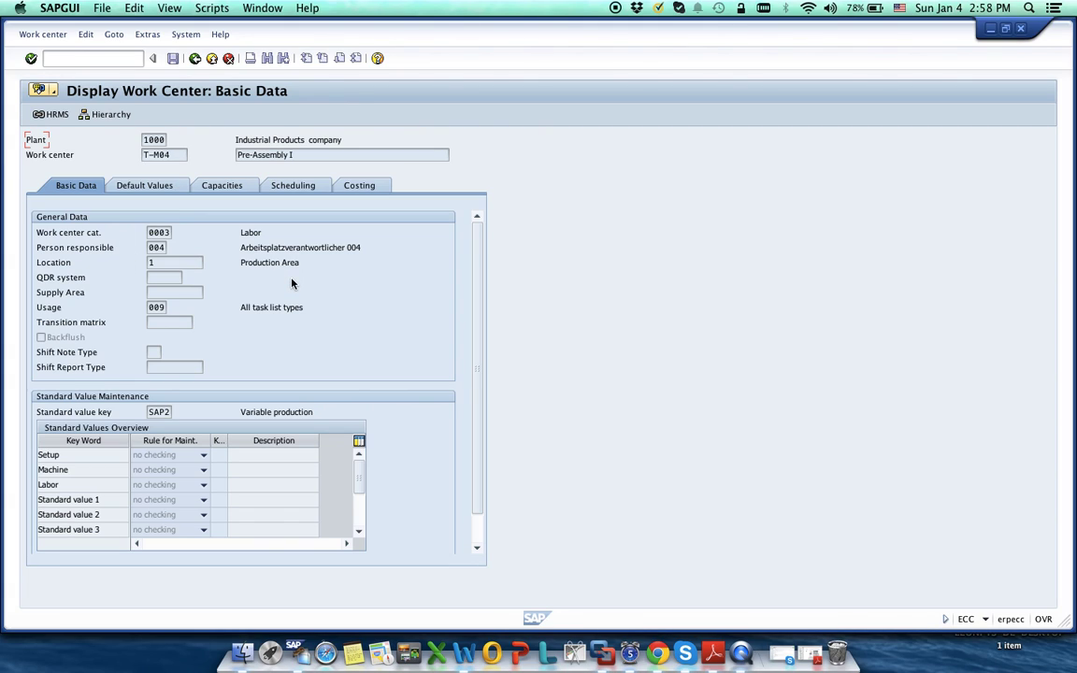
left_click(160, 233)
double_click(160, 233)
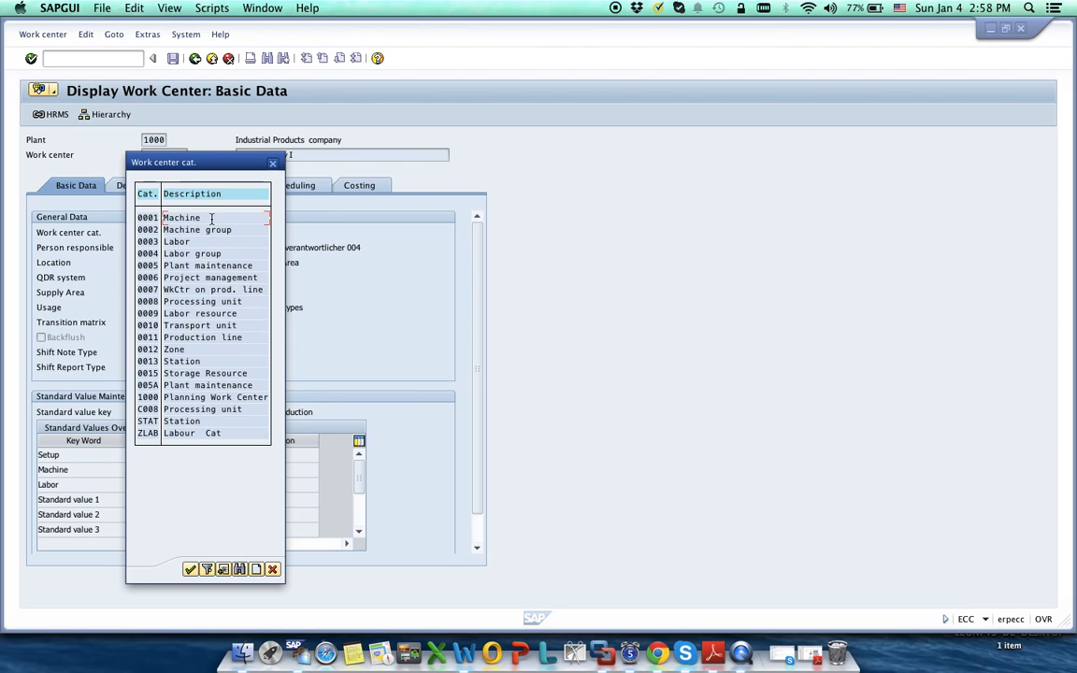
Review the machine and labor categories, choose category 0003 Labor, and check the work center's location.
left_click(211, 218)
left_click_drag(193, 241, 164, 245)
double_click(168, 242)
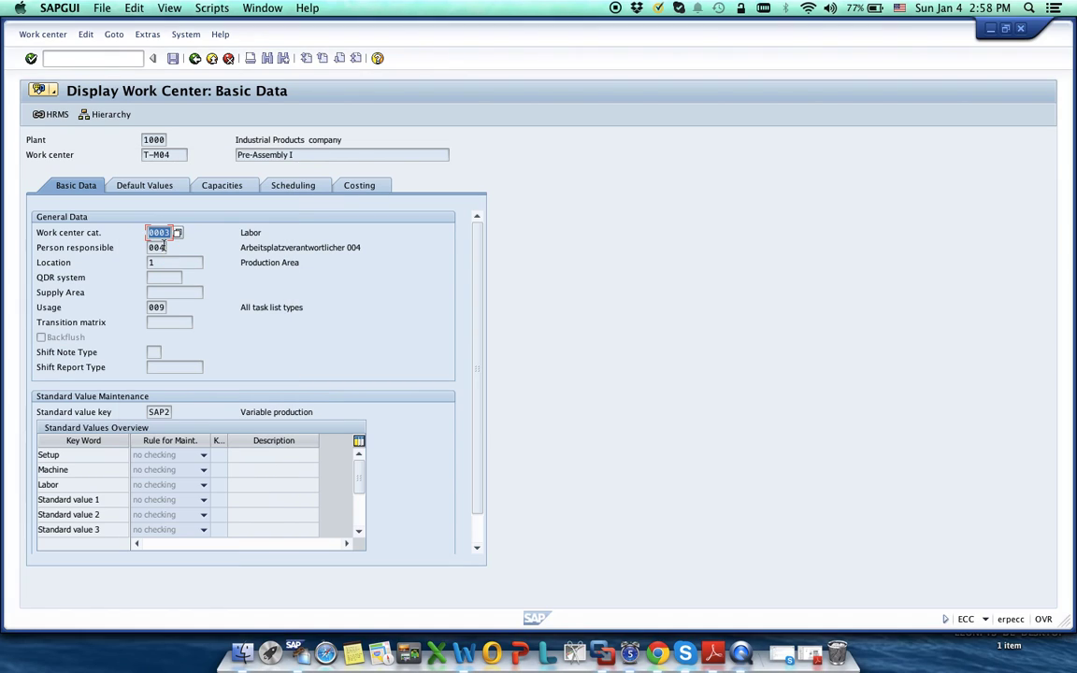
left_click(163, 263)
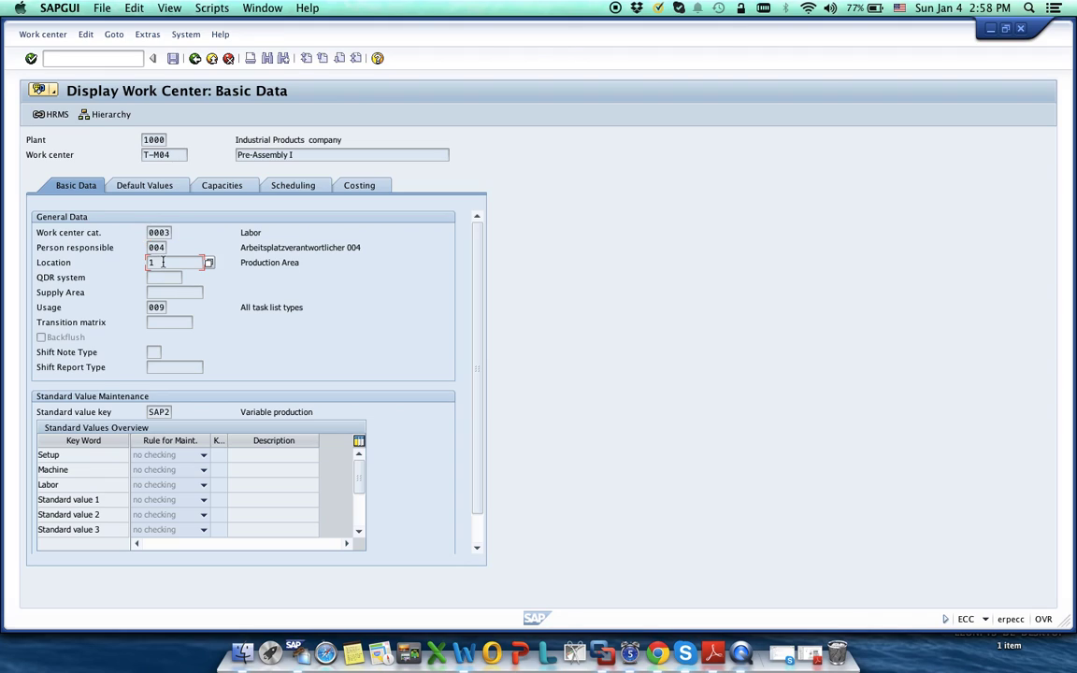
Display the work center's labor capacity header and examine its capacity utilization and number of individual capacities.
left_click(222, 186)
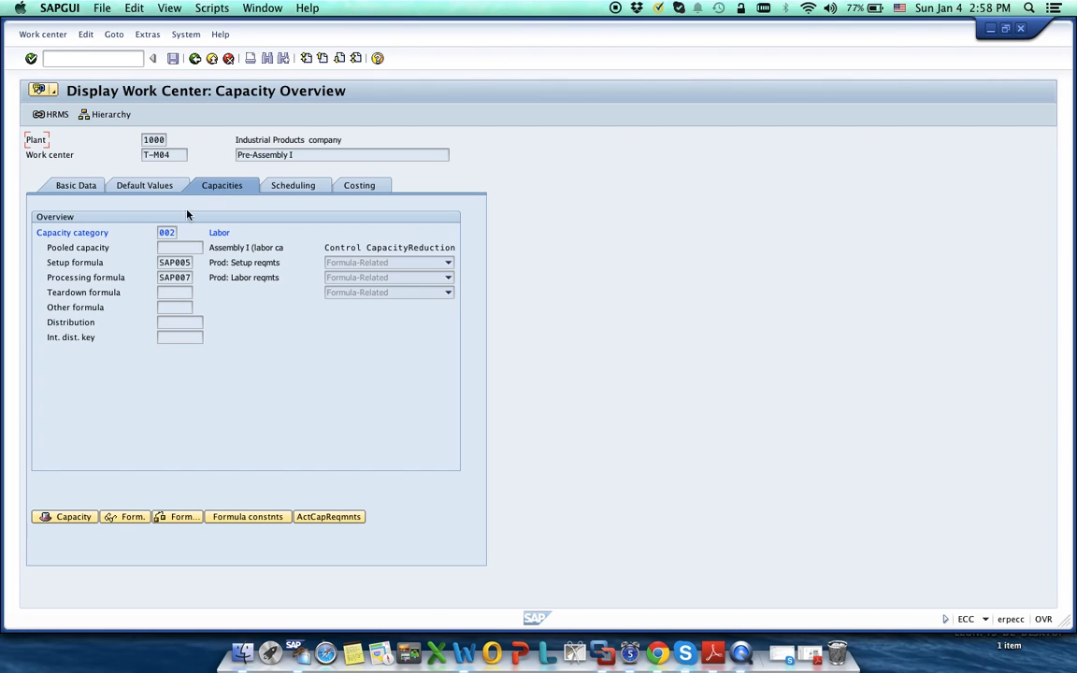
left_click(64, 517)
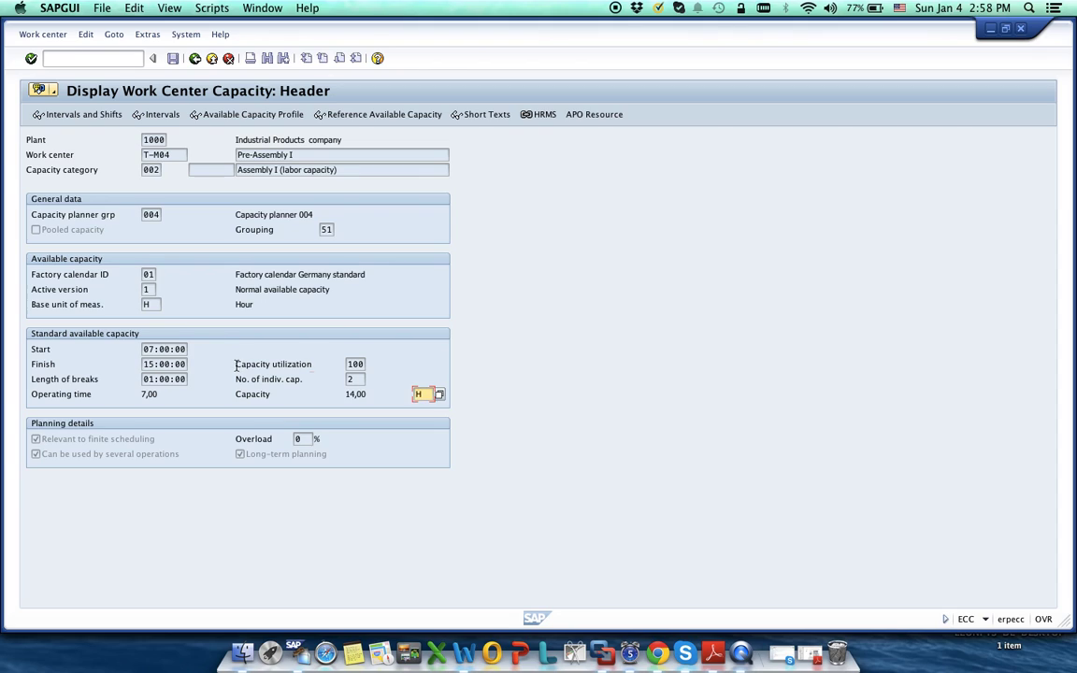
left_click_drag(235, 364, 373, 369)
left_click(351, 365)
left_click(363, 365)
left_click(361, 379)
Examine the start, finish, length of breaks and operating time of the standard available capacity, together with the number of individual capacities.
left_click_drag(142, 349, 183, 348)
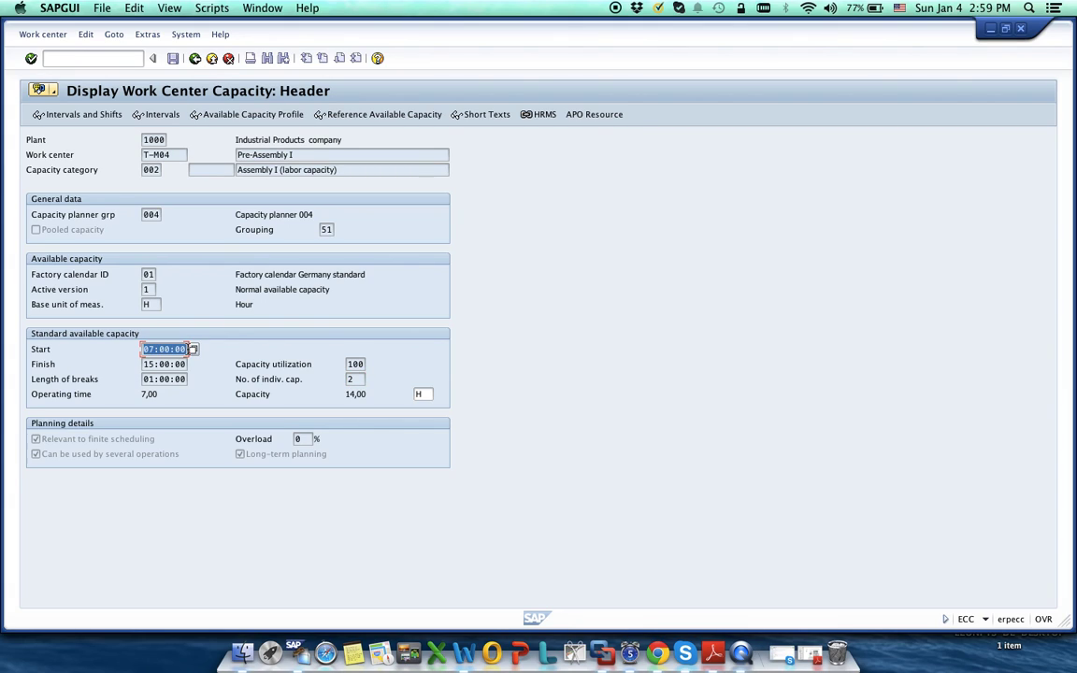
left_click(170, 348)
left_click_drag(143, 363, 186, 363)
left_click(150, 378)
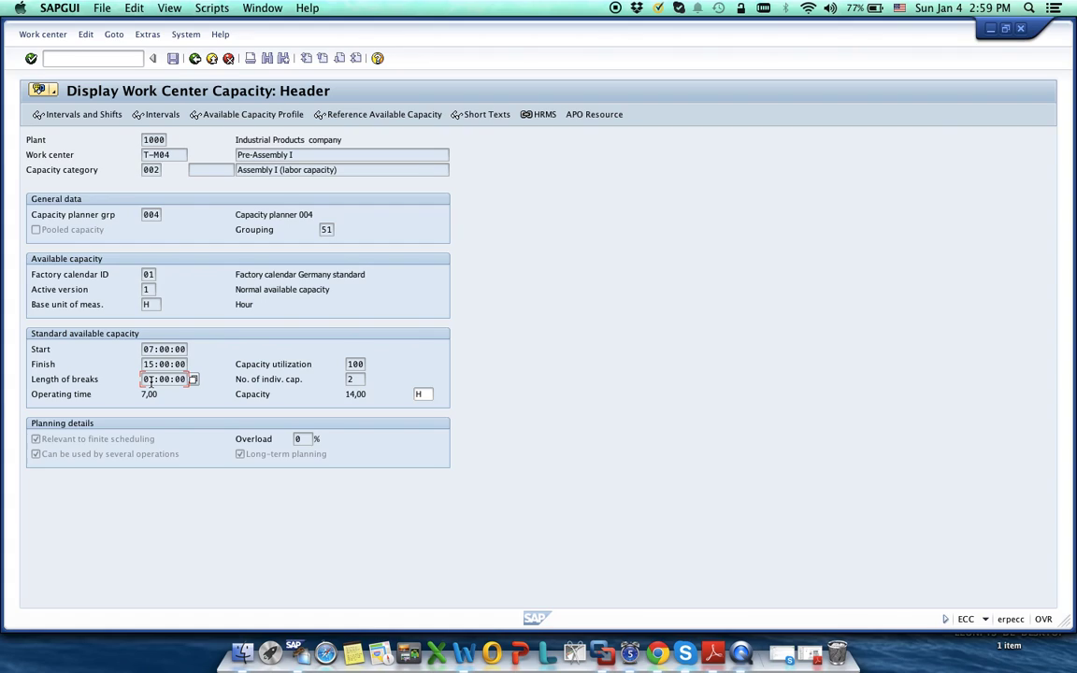
left_click_drag(142, 395, 160, 396)
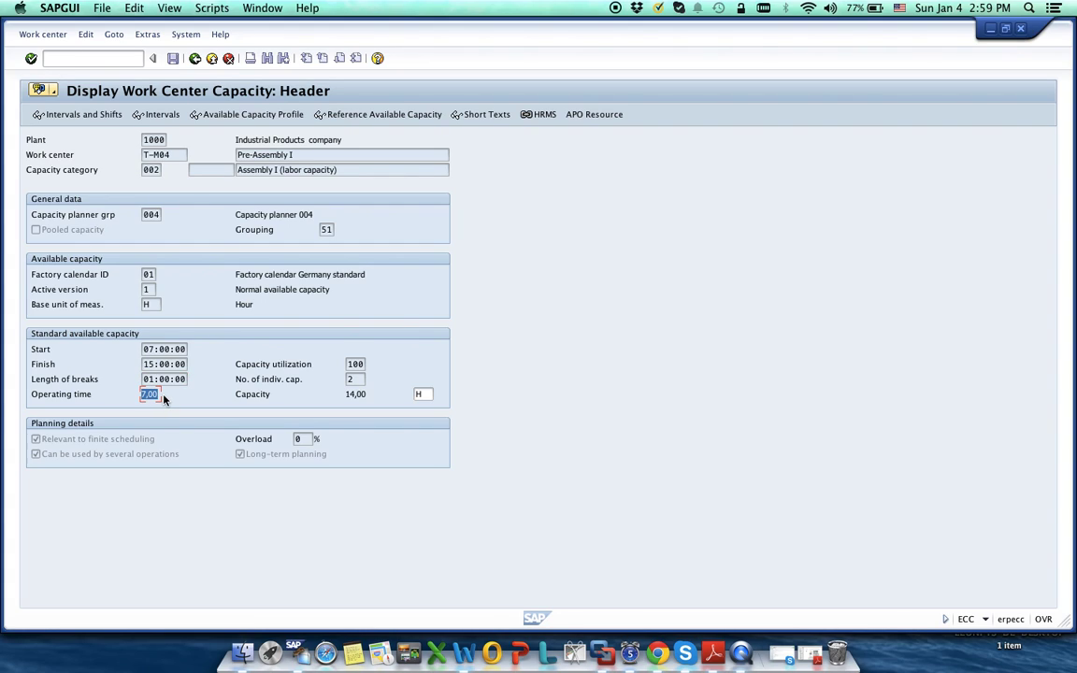
left_click(359, 381)
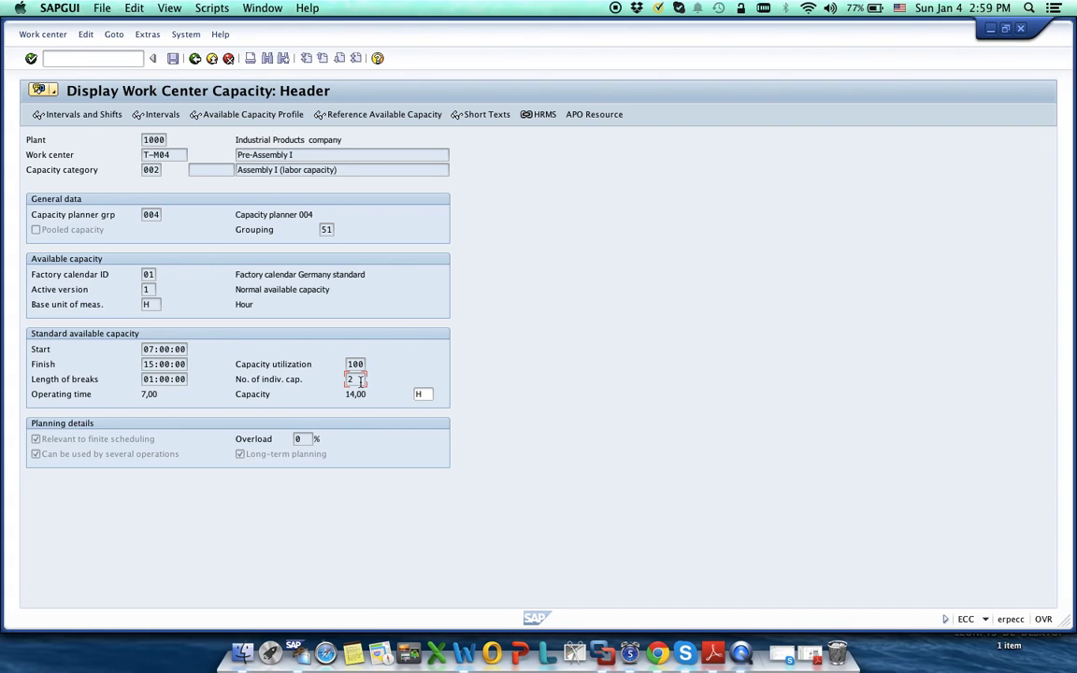
Leave the capacity header and the work center display to return to the routing's operation overview.
left_click(195, 59)
left_click(196, 59)
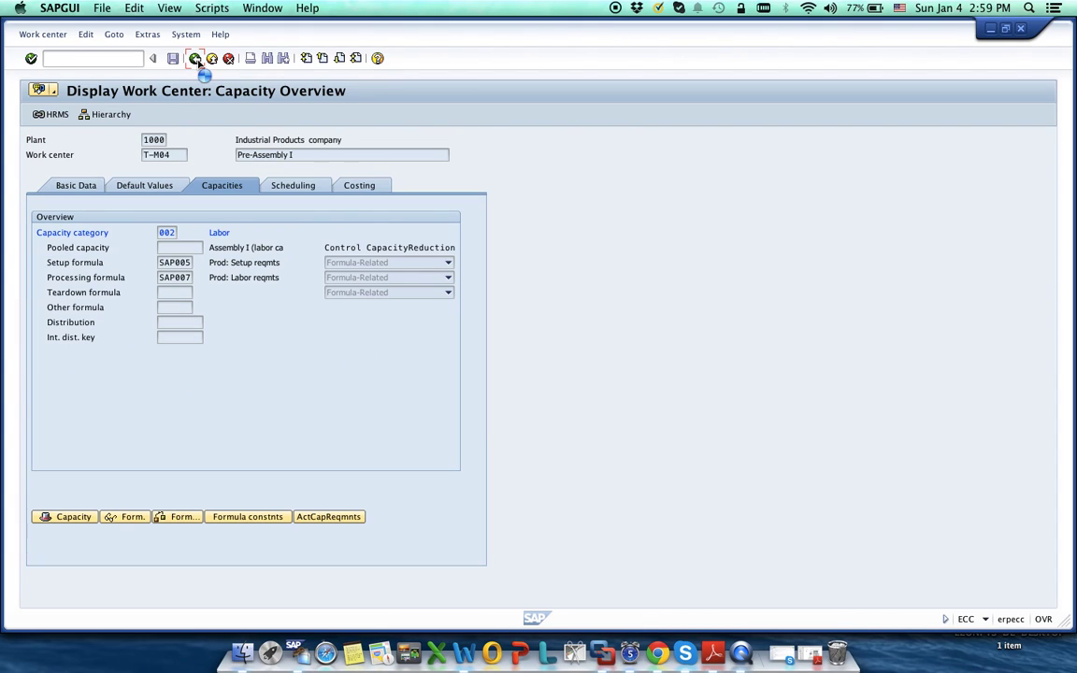
left_click(115, 61)
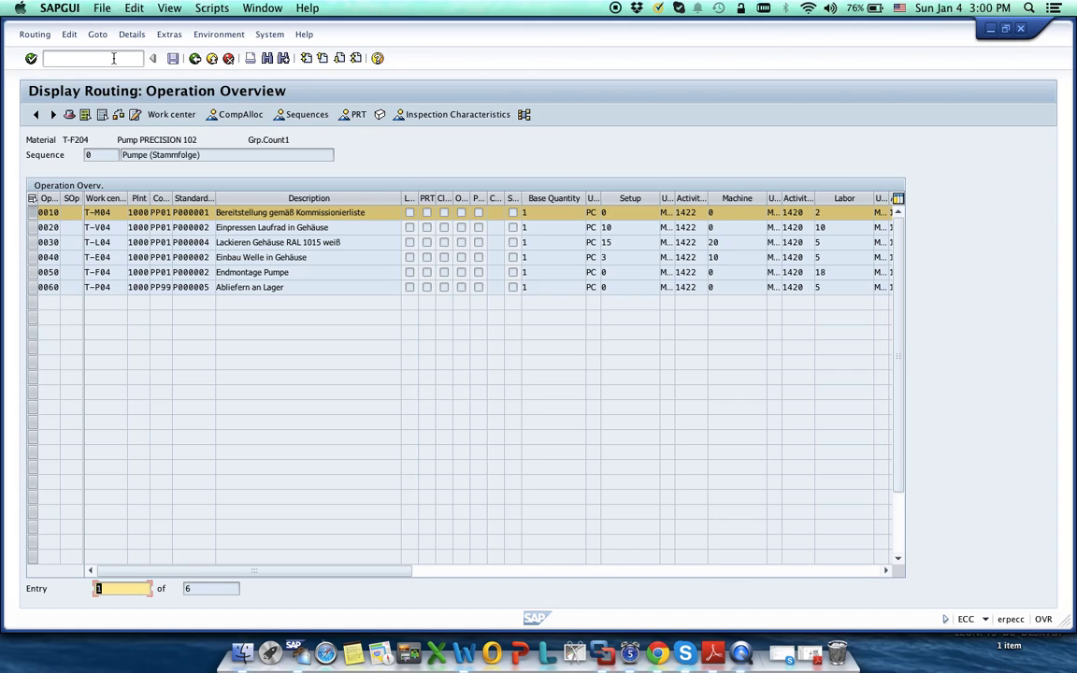
left_click(113, 58)
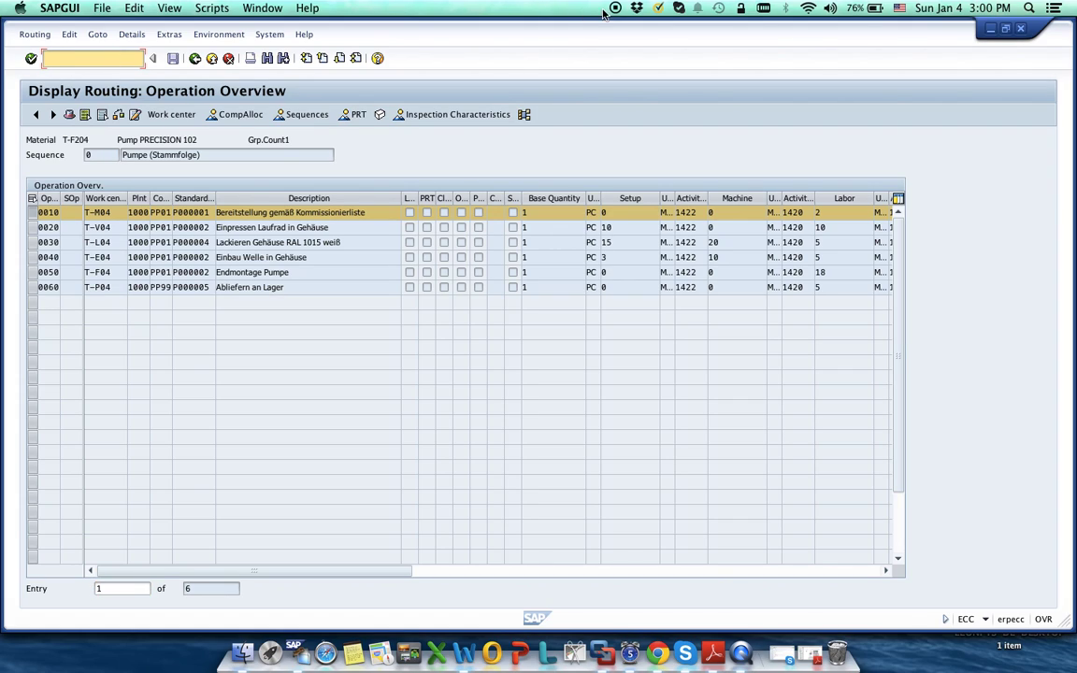